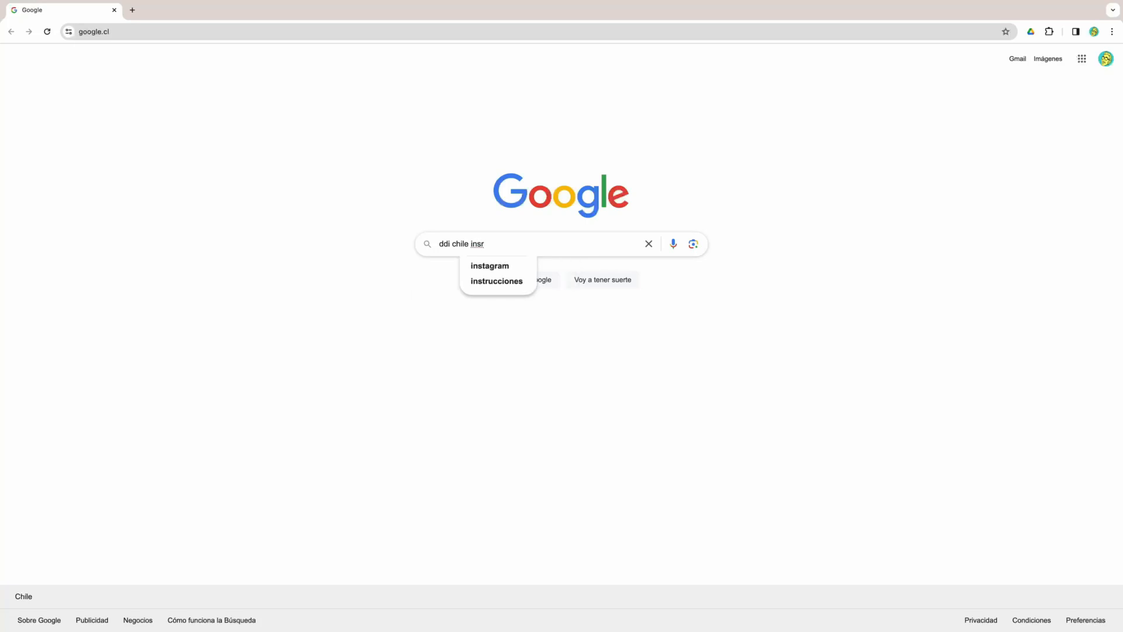
- Search for intellectual work registration, open the DDI page and follow the '(Modalidad en Línea)' link
{"action": "key", "text": "Return"}
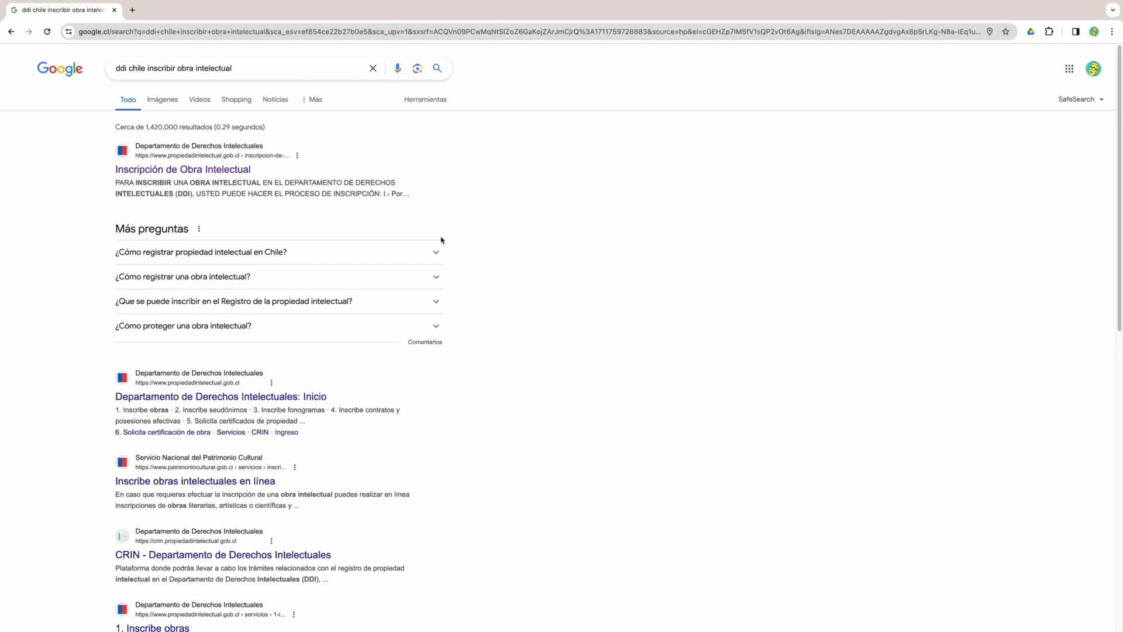
{"action": "left_click", "coordinate": [208, 169]}
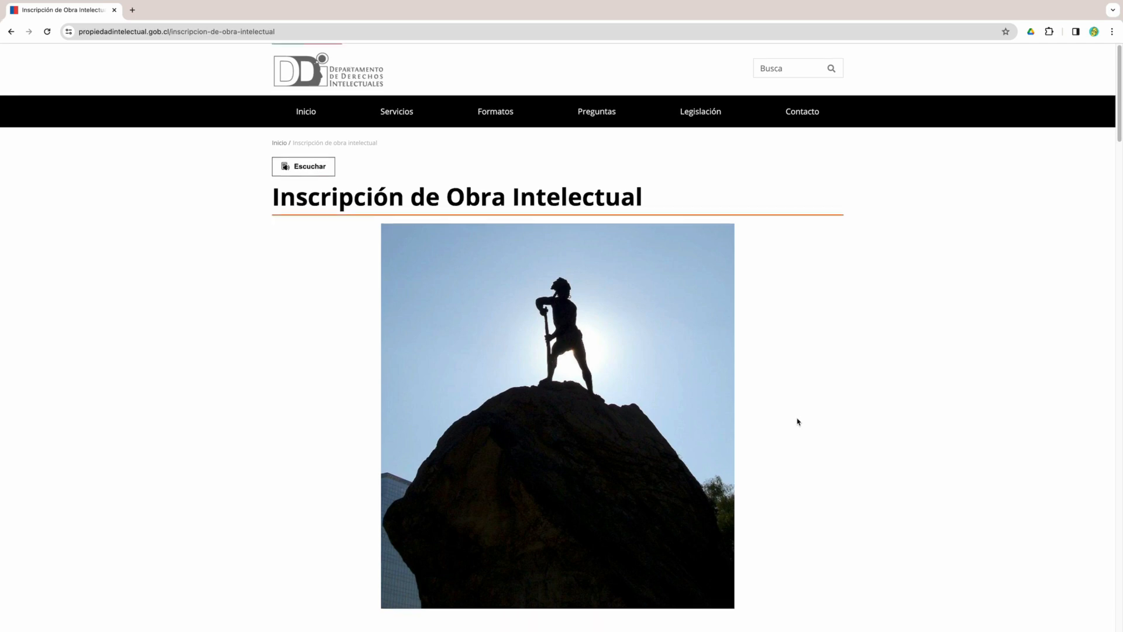
{"action": "scroll", "coordinate": [797, 421], "scroll_direction": "down", "scroll_amount": 5}
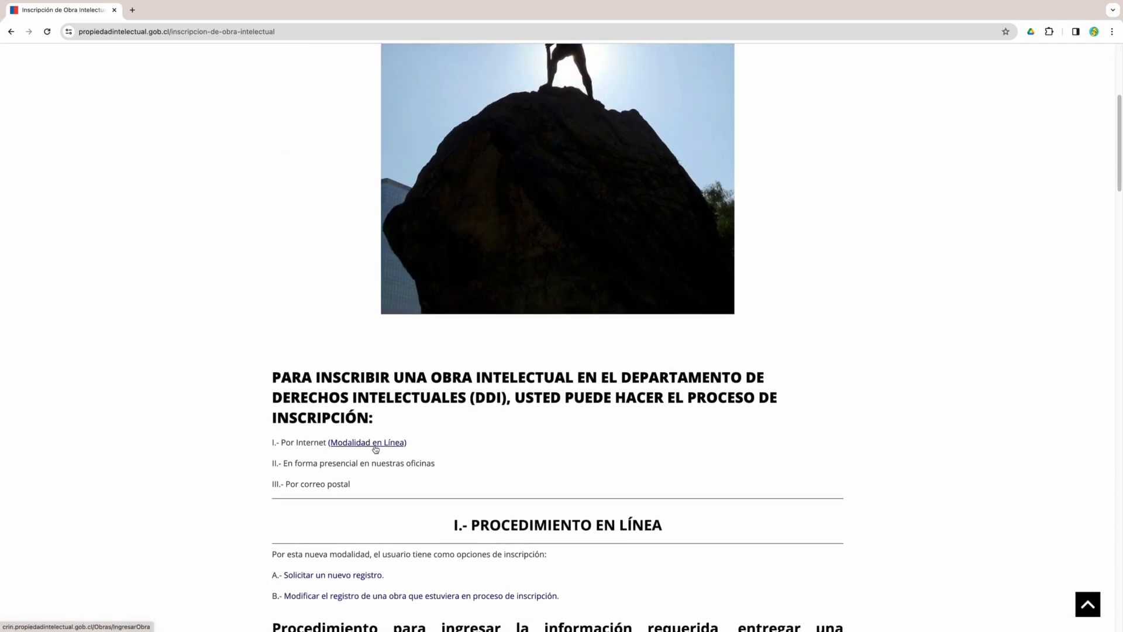
{"action": "left_click", "coordinate": [376, 447]}
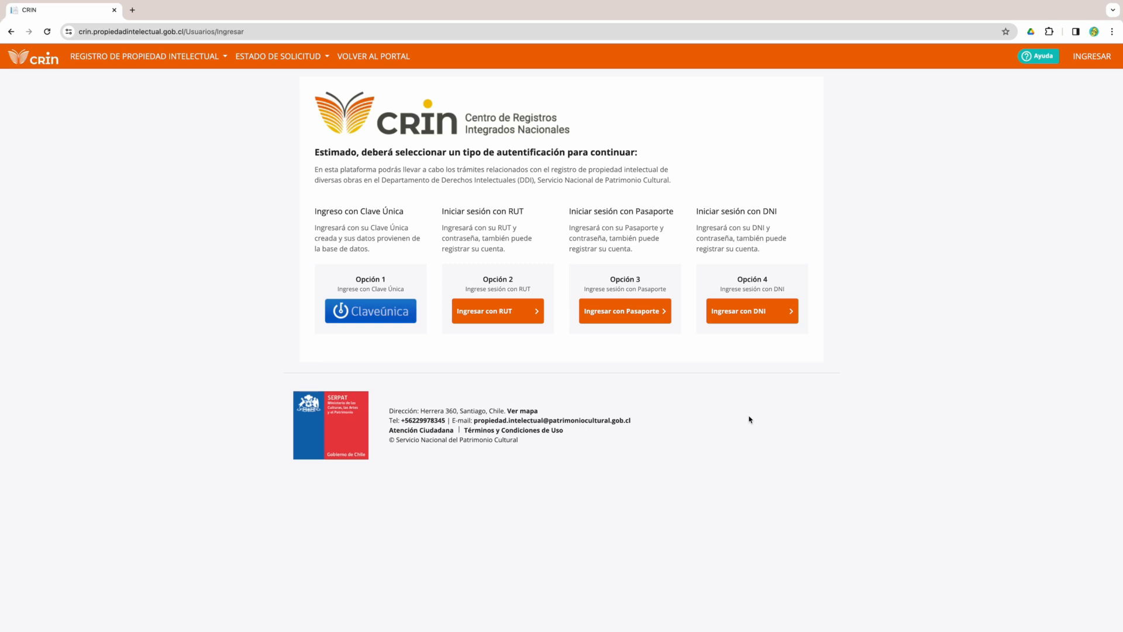
- Start a new CRIN account from RUT sign-in, then switch to Clave Única registration and log in
{"action": "left_click", "coordinate": [491, 312]}
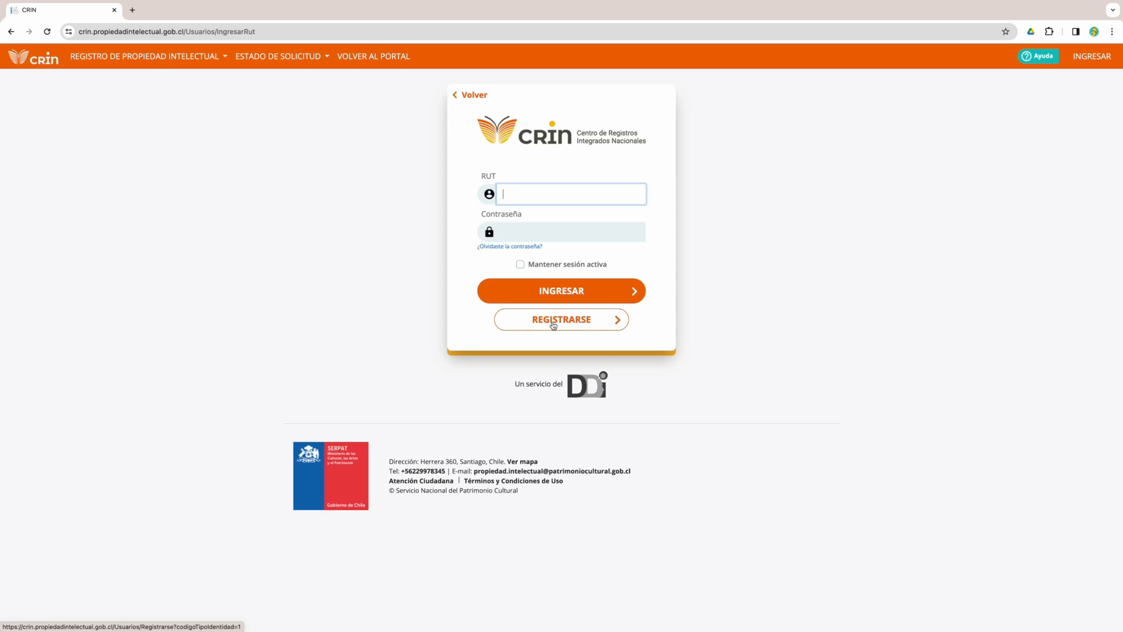
{"action": "left_click", "coordinate": [553, 325]}
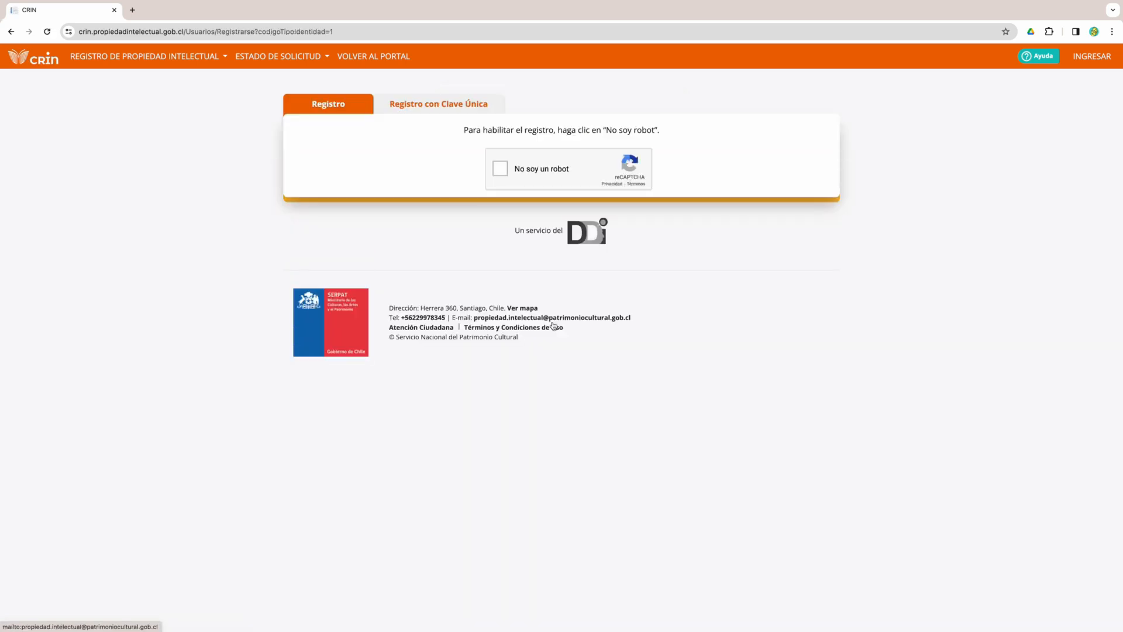
{"action": "left_click", "coordinate": [500, 169]}
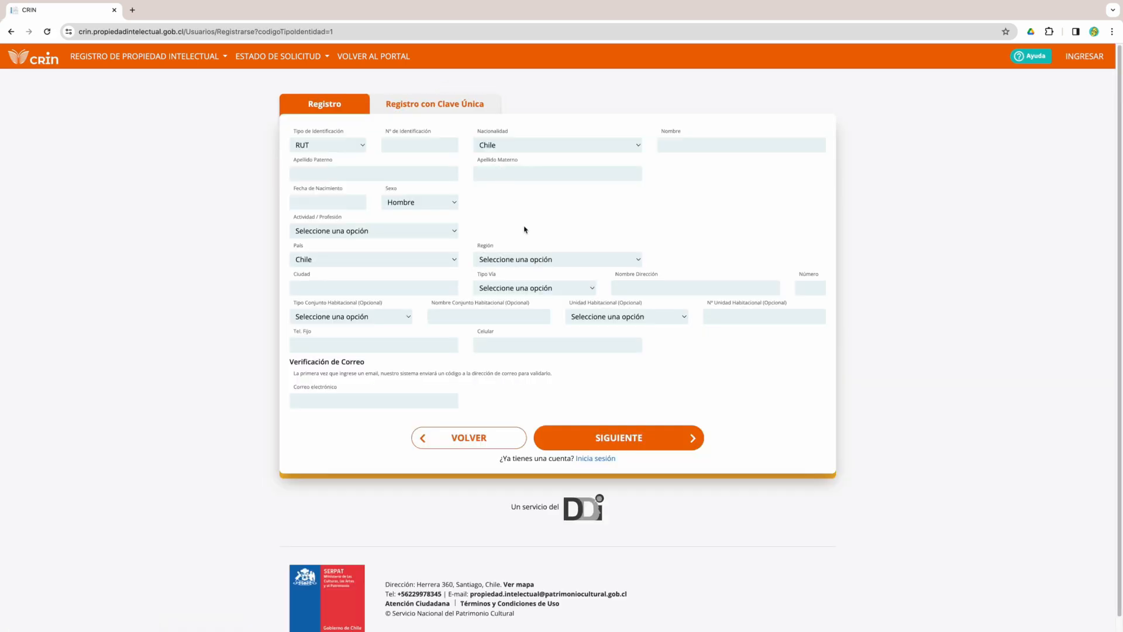
{"action": "left_click", "coordinate": [444, 105]}
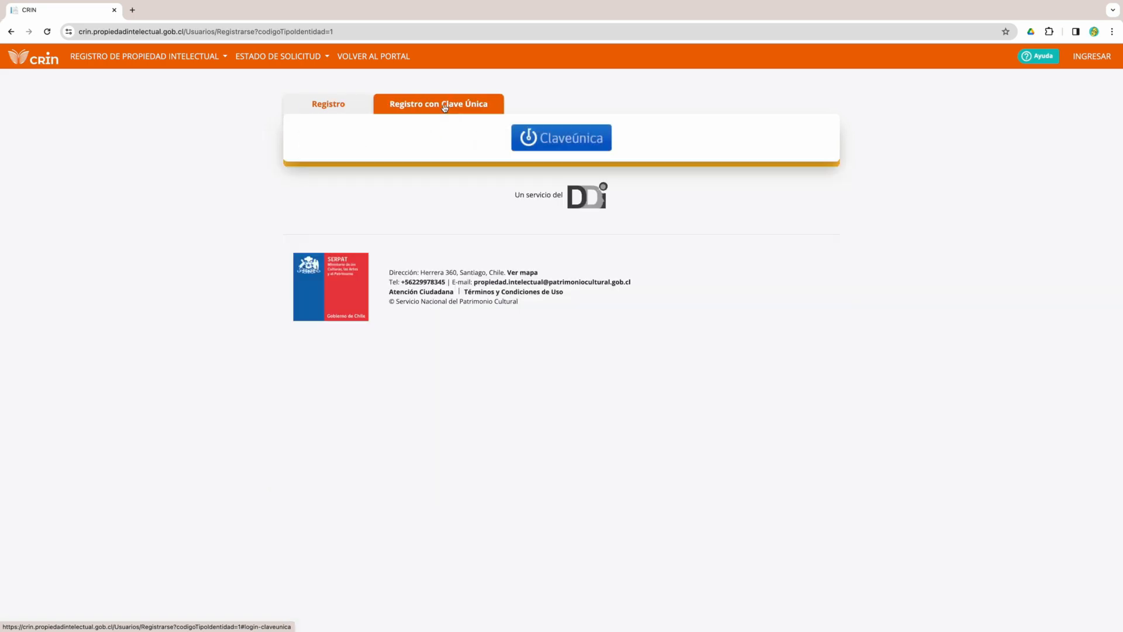
{"action": "left_click", "coordinate": [559, 144]}
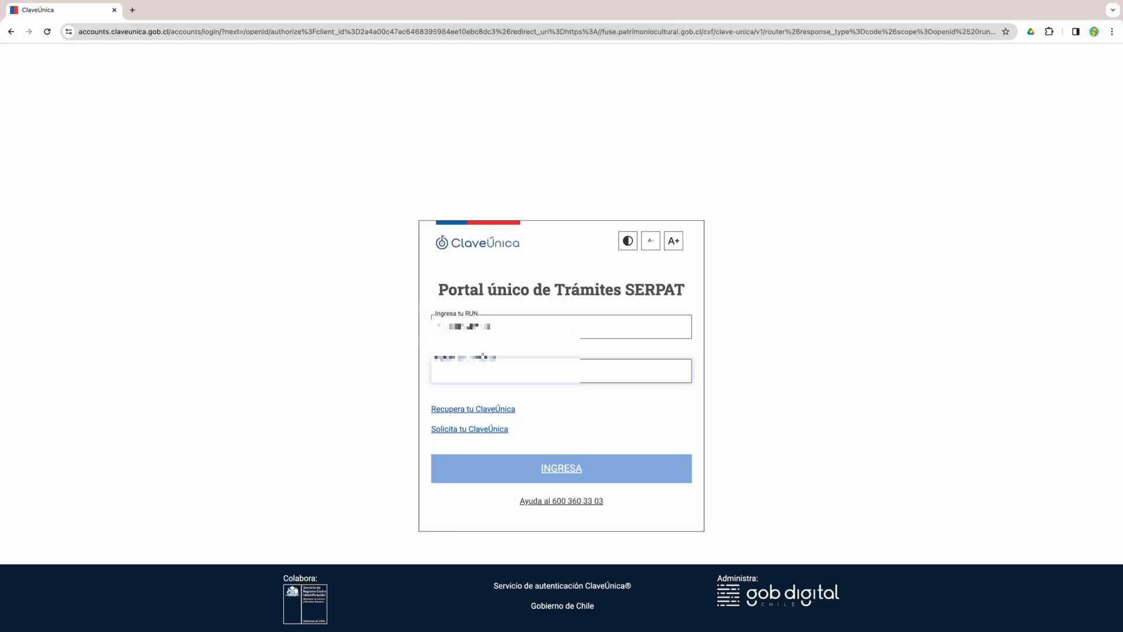
{"action": "left_click", "coordinate": [561, 468]}
- Fill in the missing personal profile fields in the Actualizar Información form
{"action": "left_click", "coordinate": [442, 228]}
{"action": "left_click", "coordinate": [442, 327]}
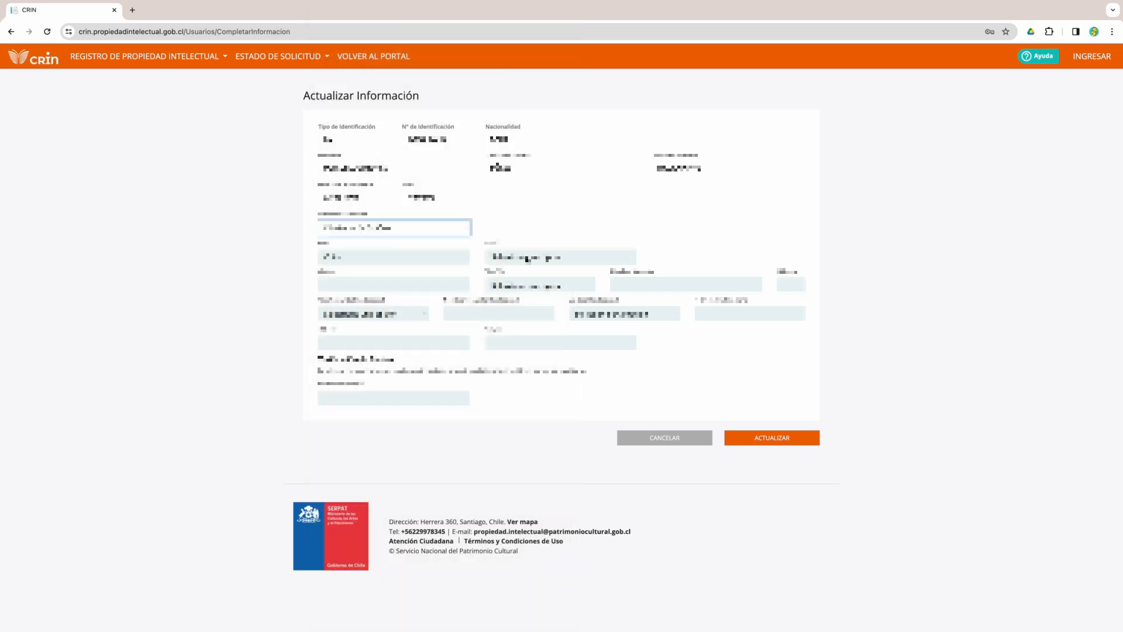
{"action": "left_click", "coordinate": [526, 258]}
{"action": "left_click", "coordinate": [722, 258]}
{"action": "left_click", "coordinate": [722, 390]}
{"action": "left_click", "coordinate": [398, 284]}
{"action": "left_click", "coordinate": [402, 308]}
- Enter the street type, street address and housing unit details
{"action": "left_click", "coordinate": [507, 286]}
{"action": "left_click", "coordinate": [649, 284]}
{"action": "left_click", "coordinate": [373, 314]}
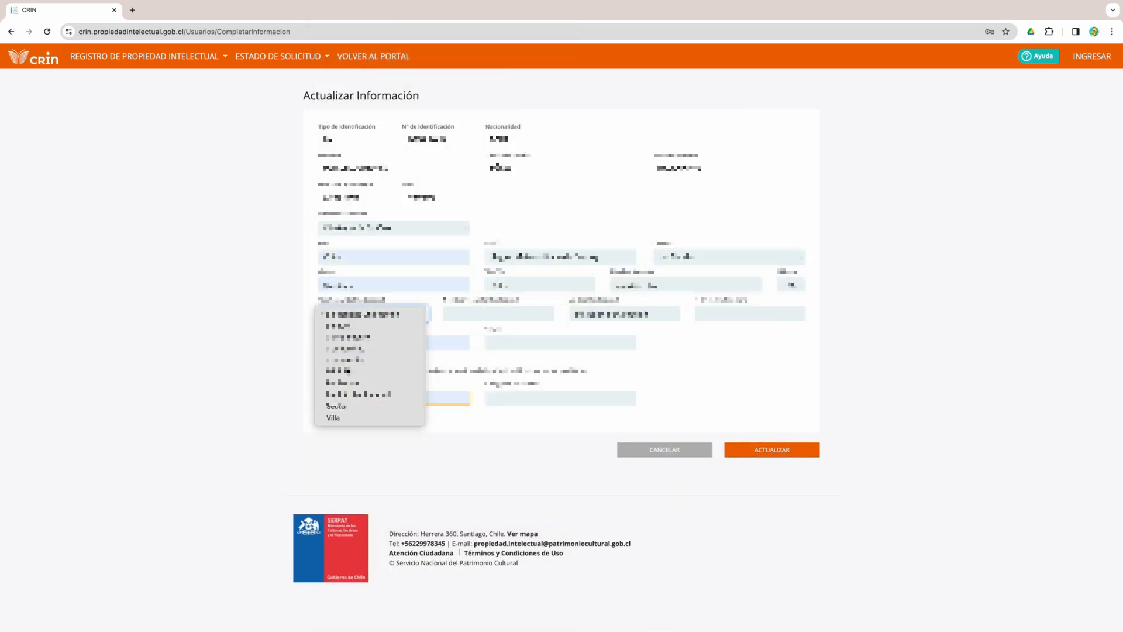
{"action": "left_click", "coordinate": [345, 327]}
{"action": "left_click", "coordinate": [498, 313]}
{"action": "left_click", "coordinate": [624, 313]}
{"action": "left_click", "coordinate": [602, 326]}
{"action": "left_click", "coordinate": [731, 314]}
- Enter 506 in the second-column field and fill in the phone and remaining contact fields
{"action": "left_click", "coordinate": [482, 314]}
{"action": "type", "text": "506"}
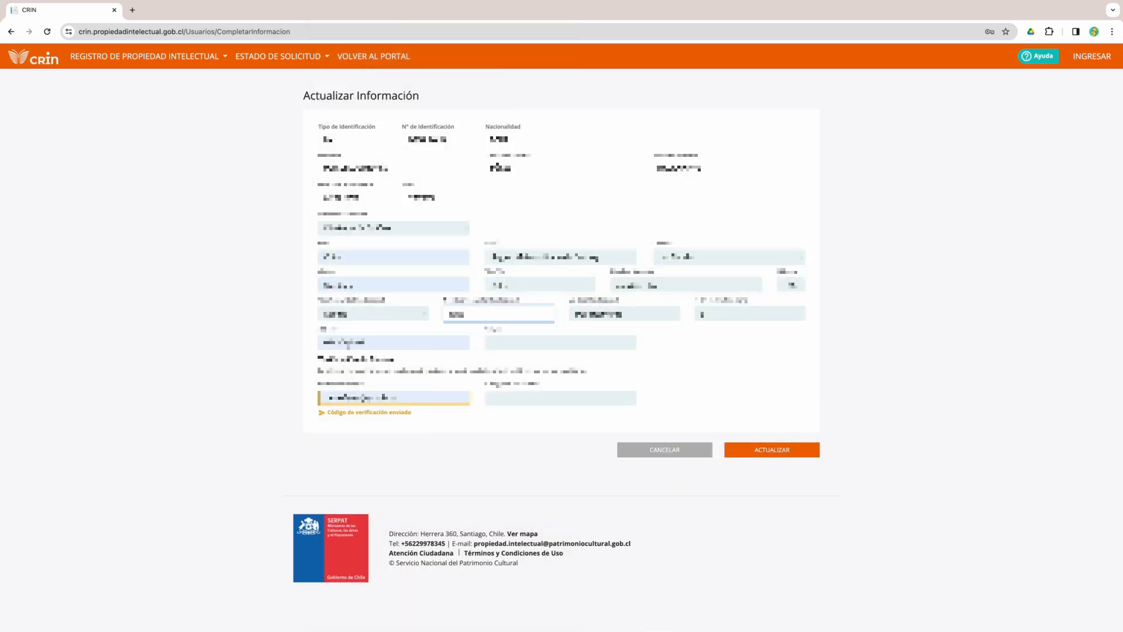
{"action": "left_click", "coordinate": [349, 344]}
{"action": "key", "text": "super+a"}
{"action": "key", "text": "BackSpace"}
{"action": "left_click", "coordinate": [526, 343]}
{"action": "type", "text": "..."}
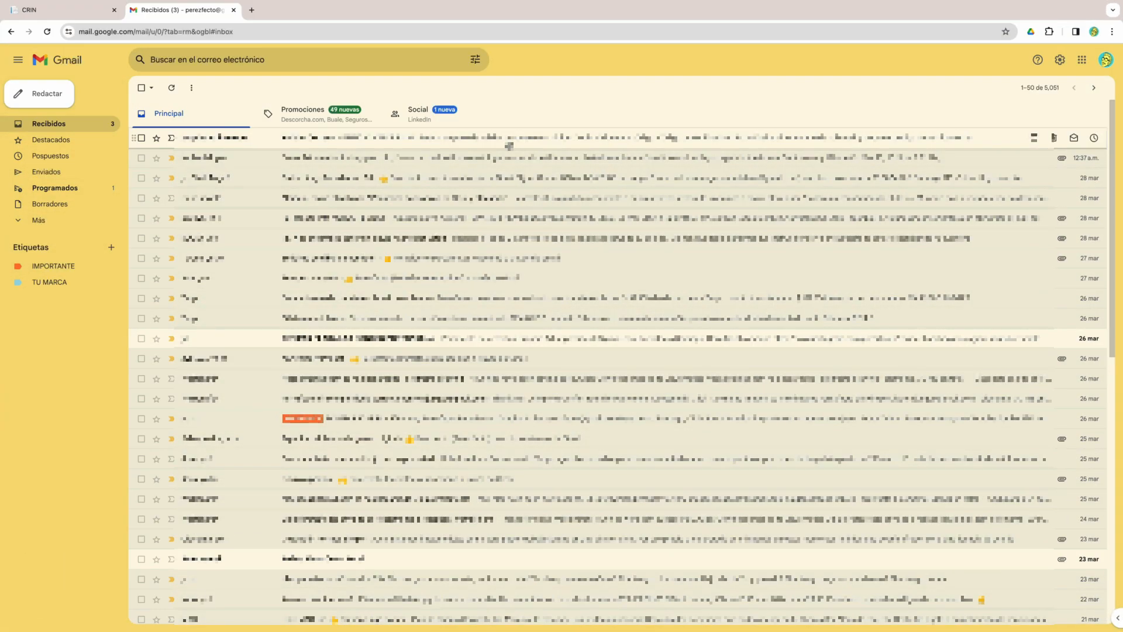
- Paste the e-mailed verification code into the form and submit it with Actualizar
{"action": "left_click", "coordinate": [509, 145]}
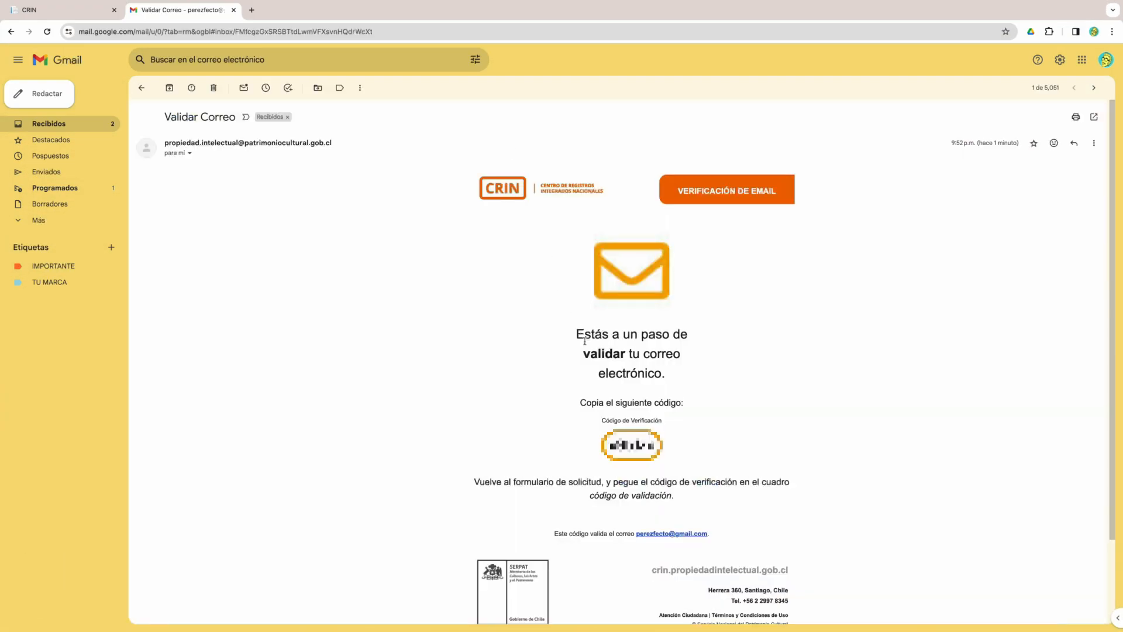
{"action": "left_click_drag", "start_coordinate": [655, 445], "coordinate": [600, 448]}
{"action": "key", "text": "ctrl+Tab"}
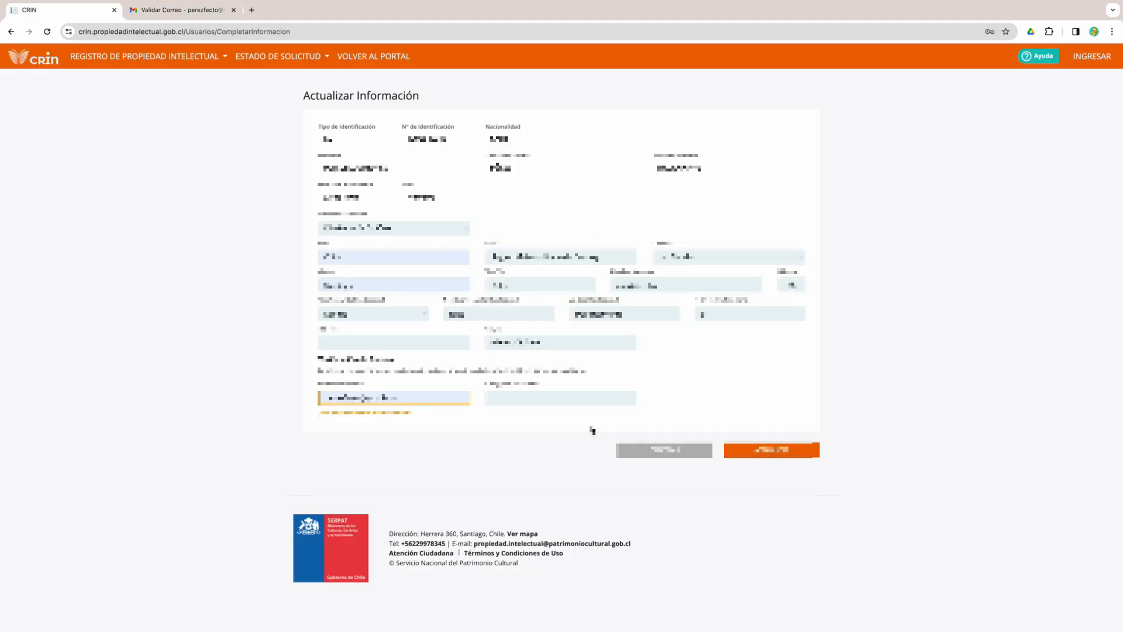
{"action": "left_click", "coordinate": [534, 399]}
{"action": "key", "text": "ctrl+v"}
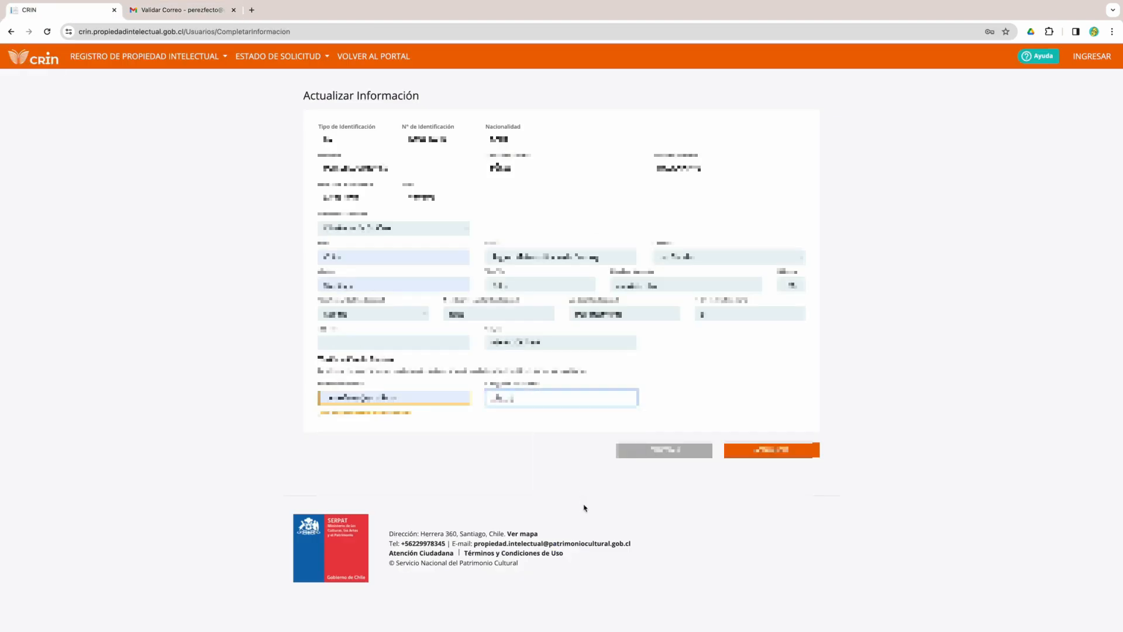
{"action": "left_click", "coordinate": [750, 451]}
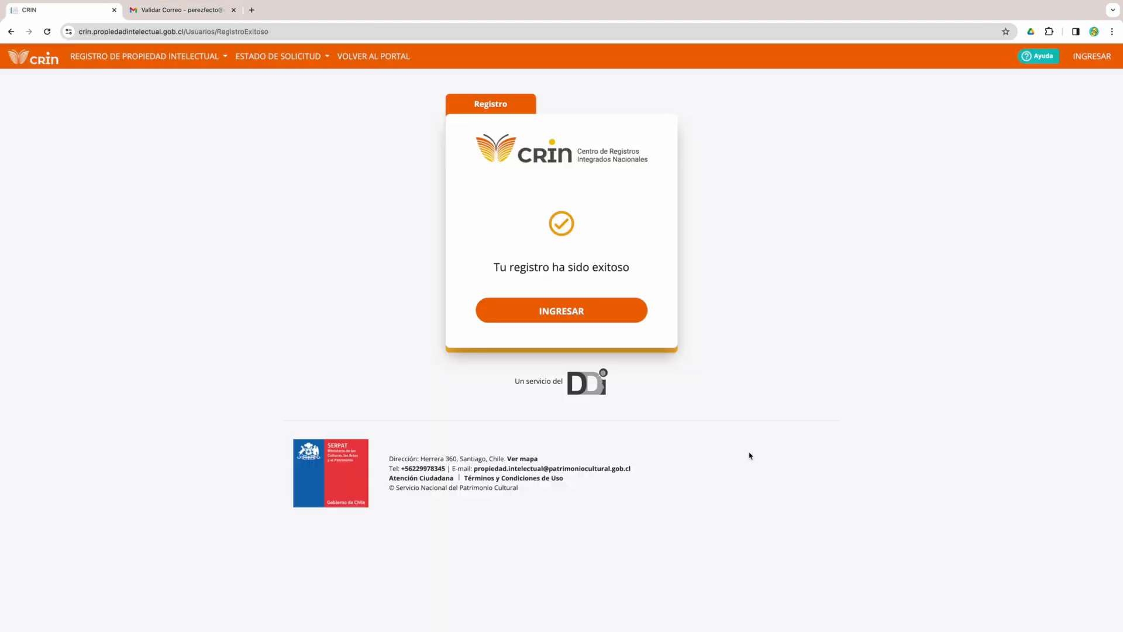
- Sign in with ClaveÚnica and start an Obra Intelectual registration
{"action": "left_click", "coordinate": [566, 313]}
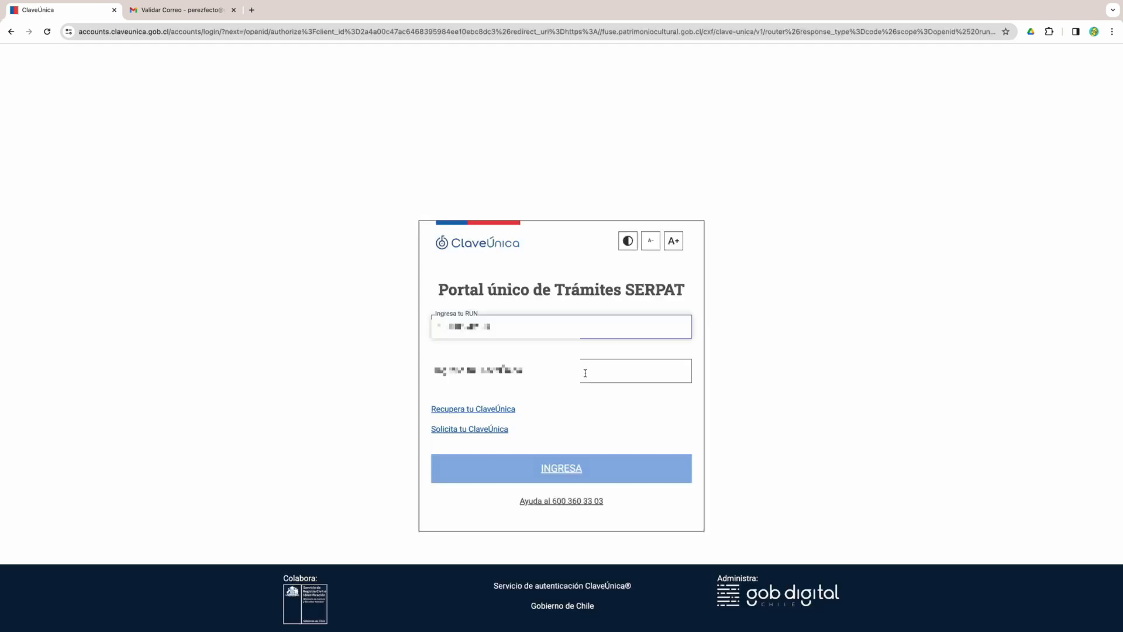
{"action": "left_click", "coordinate": [584, 371]}
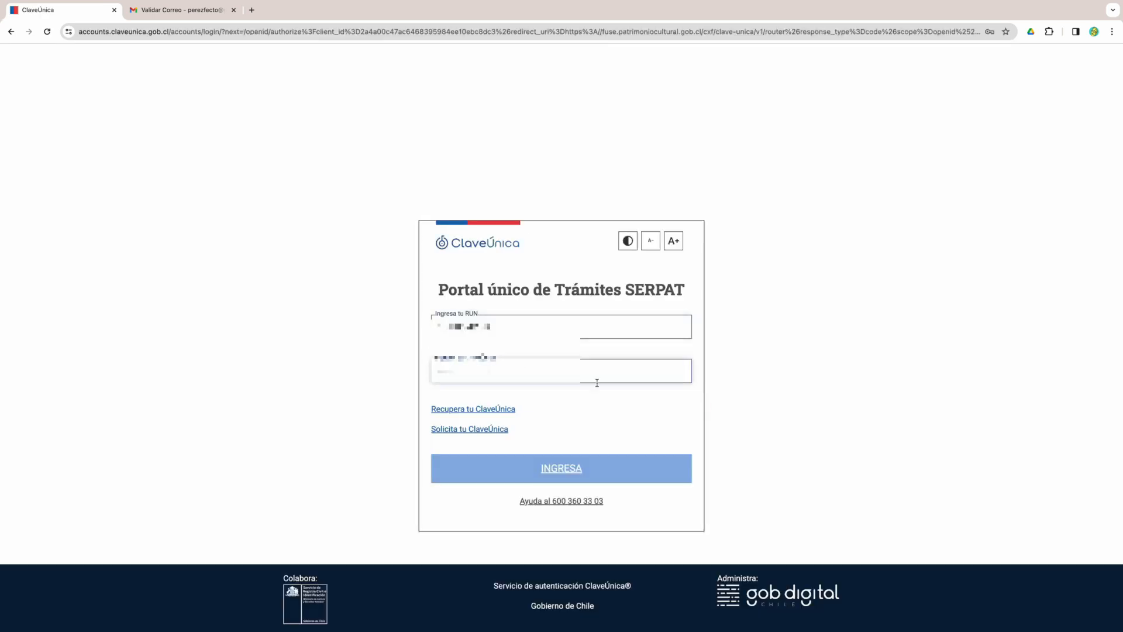
{"action": "left_click", "coordinate": [592, 483]}
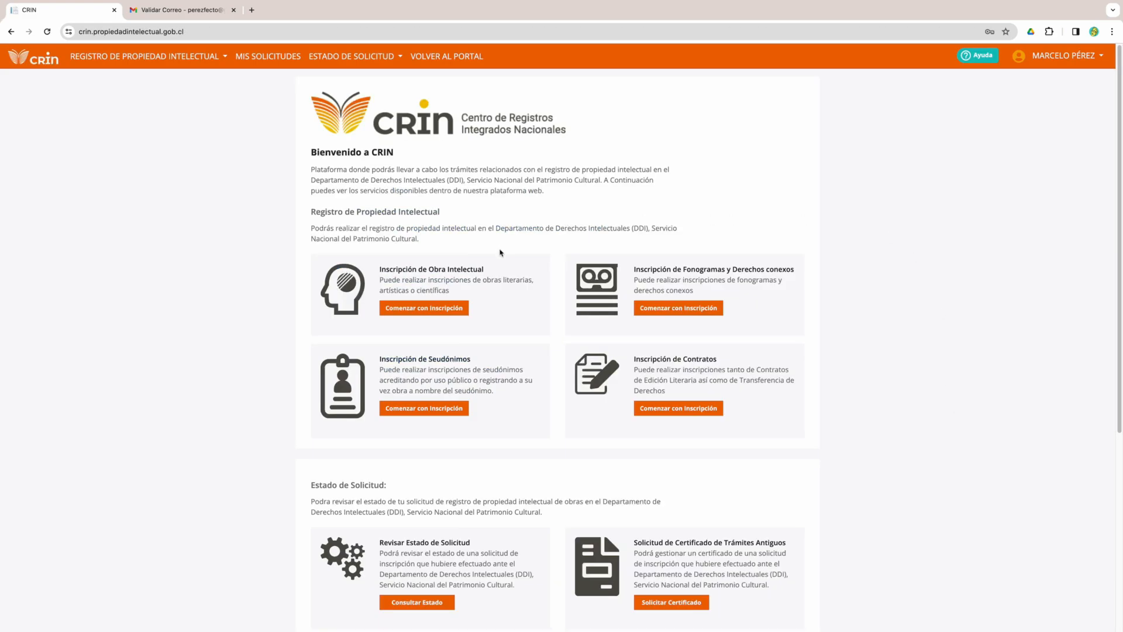
{"action": "left_click", "coordinate": [426, 308]}
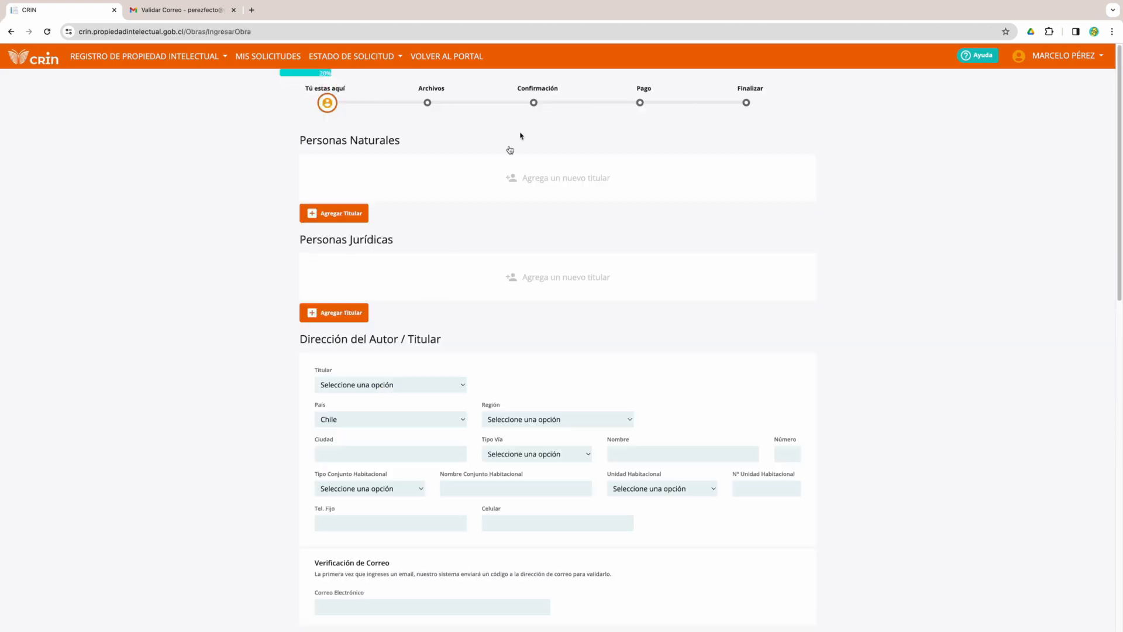
- Add a natural-person rights holder identified by the holder's RUT, with details auto-filled
{"action": "left_click", "coordinate": [562, 178]}
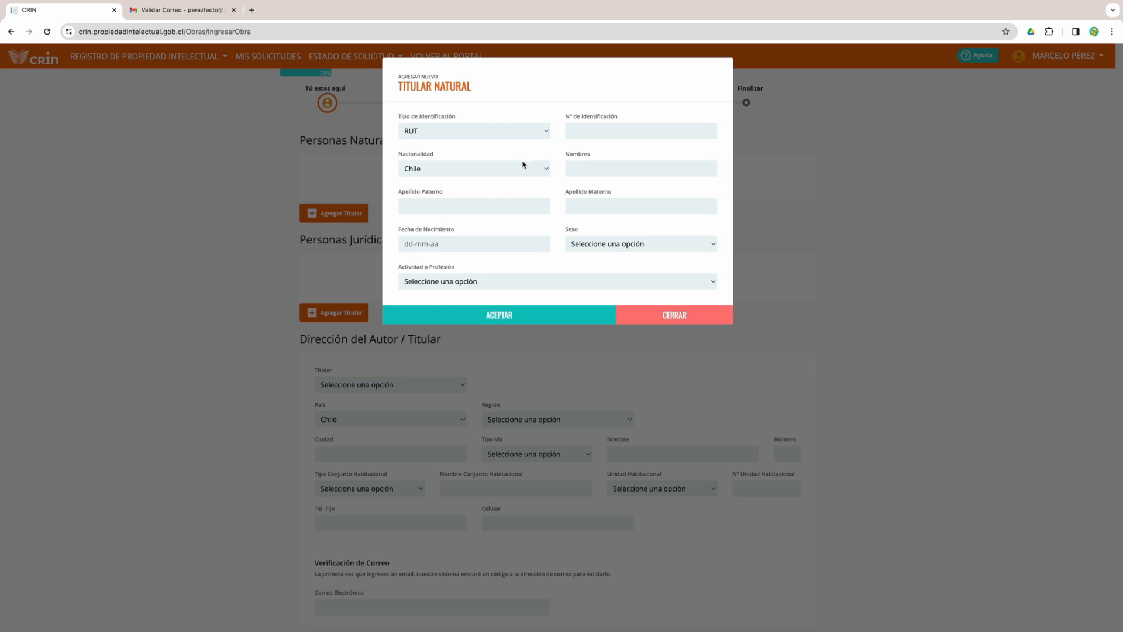
{"action": "left_click", "coordinate": [550, 132]}
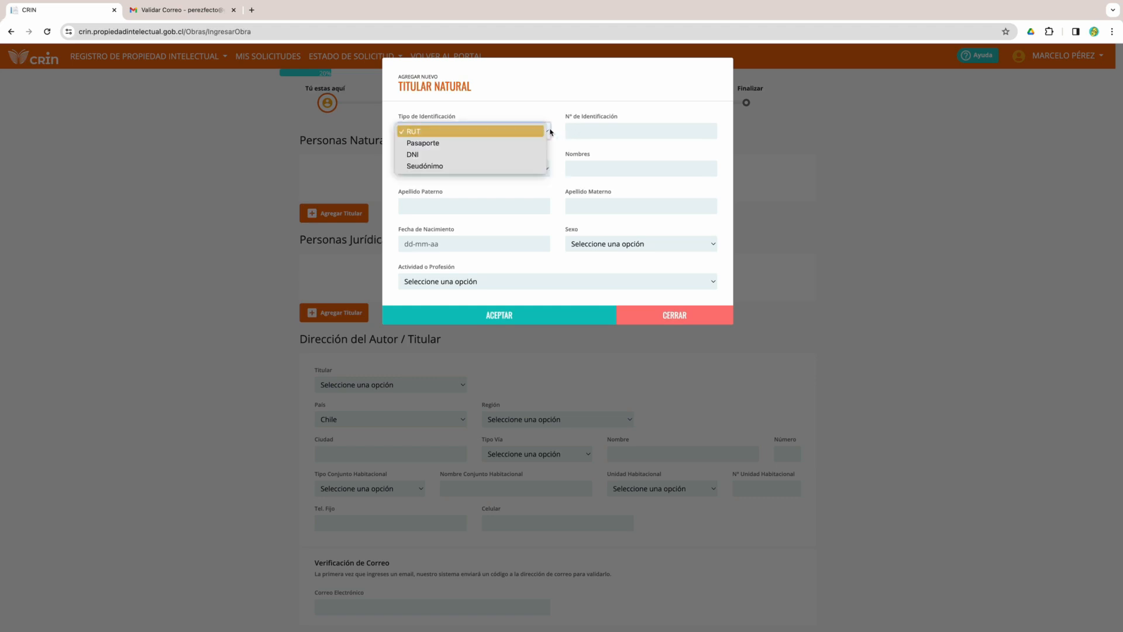
{"action": "left_click", "coordinate": [591, 132]}
{"action": "left_click", "coordinate": [591, 130]}
{"action": "type", "text": "12345678-9"}
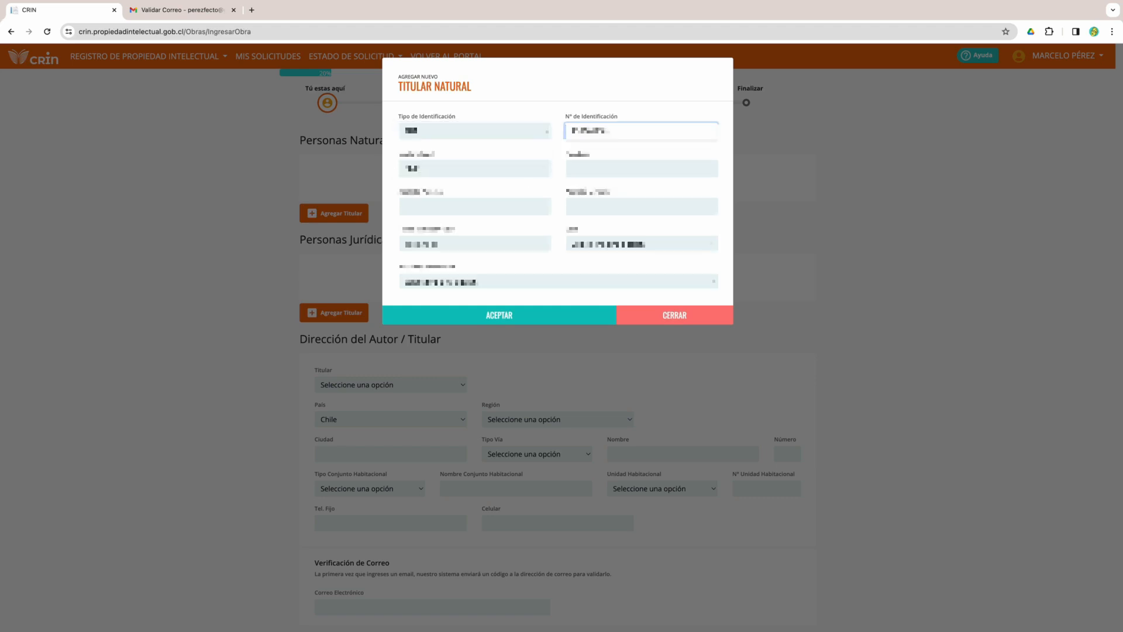
{"action": "left_click", "coordinate": [599, 166]}
{"action": "left_click", "coordinate": [602, 202]}
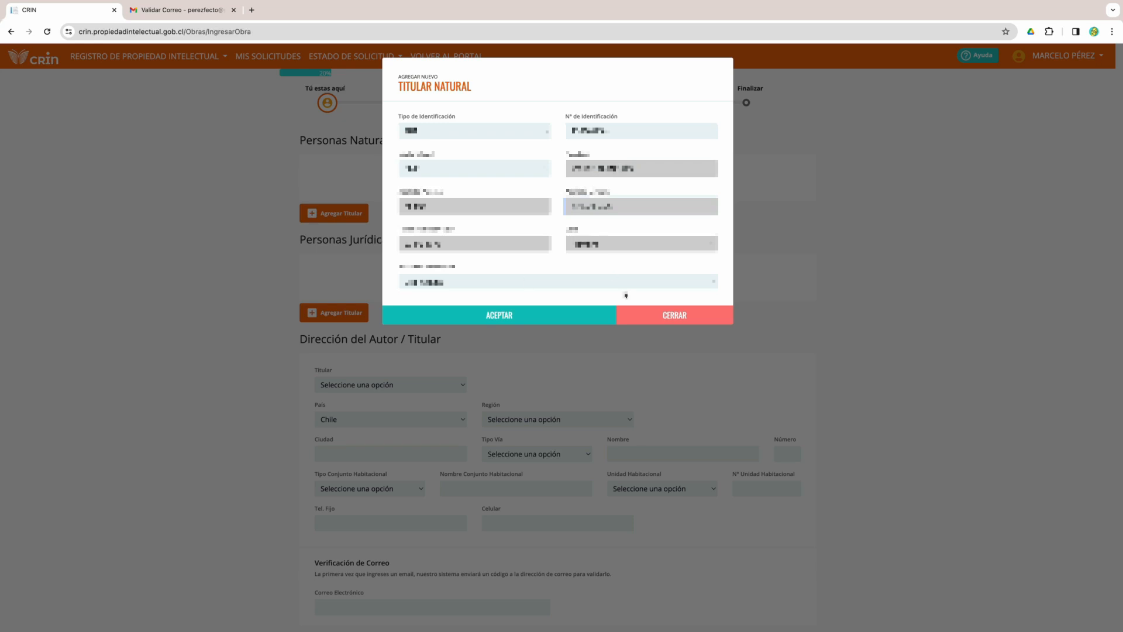
{"action": "left_click", "coordinate": [508, 315]}
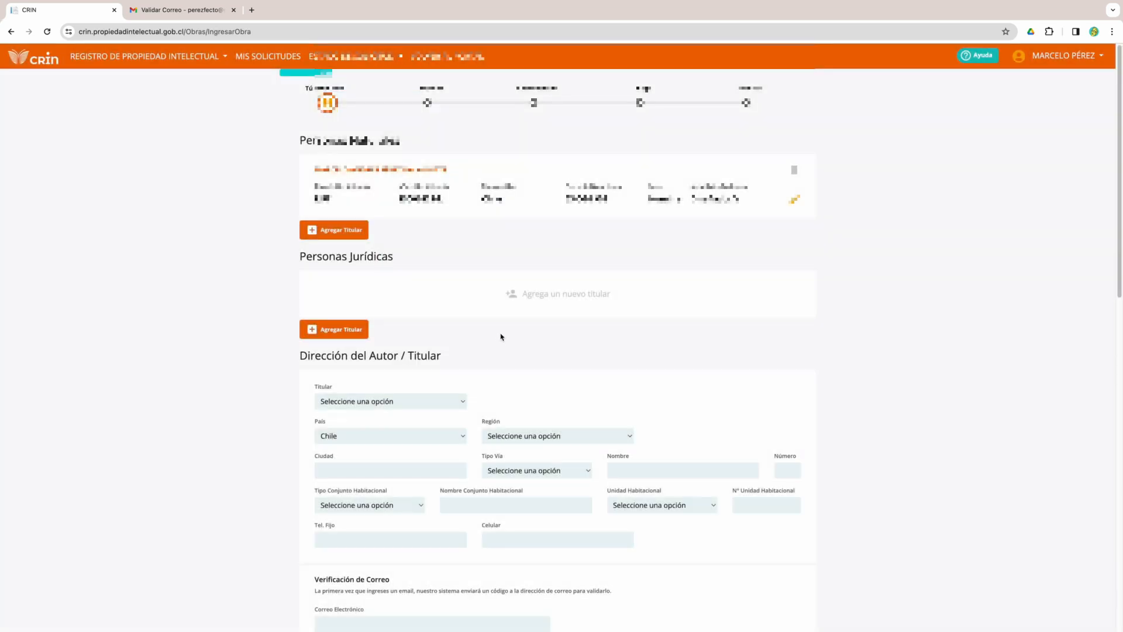
{"action": "scroll", "coordinate": [500, 345], "scroll_direction": "down", "scroll_amount": 2}
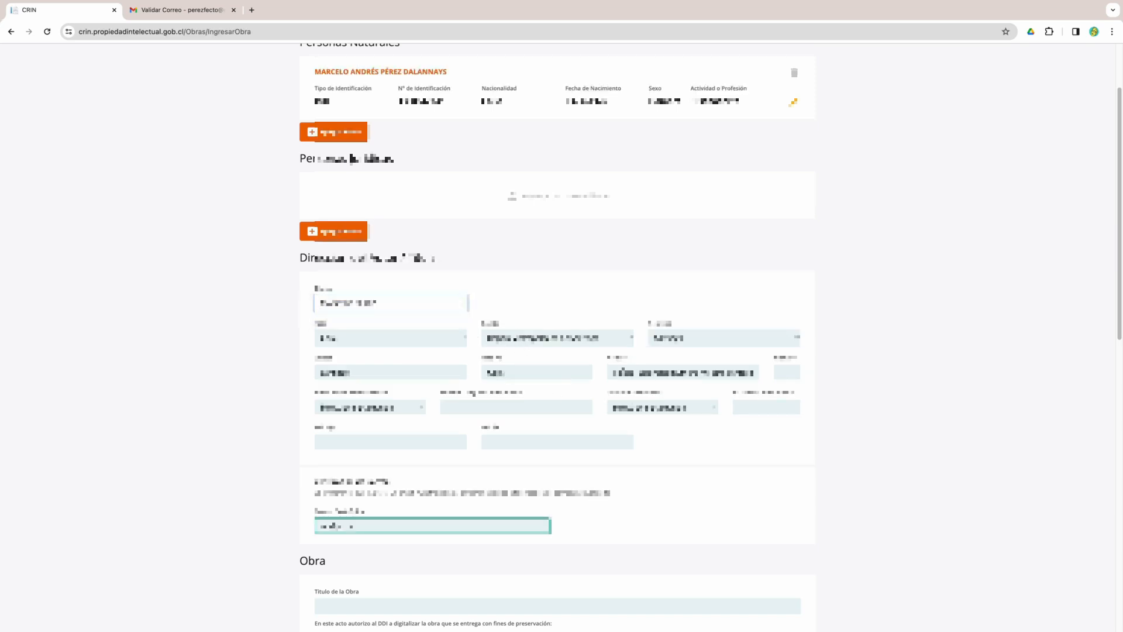
{"action": "left_click", "coordinate": [682, 372]}
{"action": "left_click", "coordinate": [786, 372]}
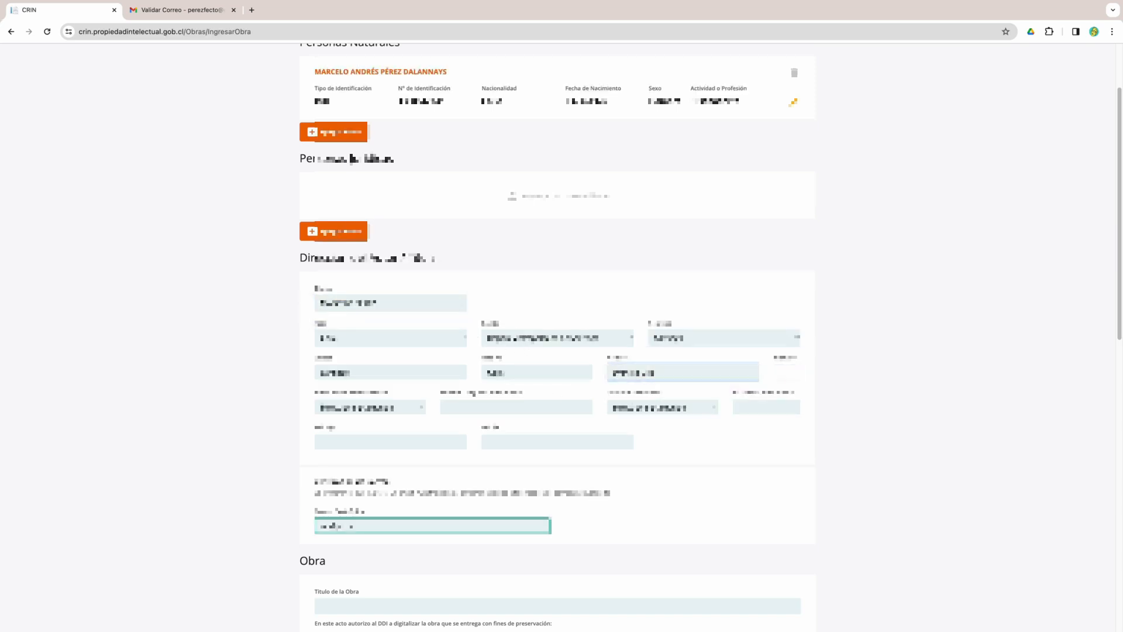
{"action": "left_click", "coordinate": [409, 407]}
{"action": "left_click", "coordinate": [370, 462]}
{"action": "left_click", "coordinate": [459, 409]}
{"action": "left_click", "coordinate": [714, 411]}
{"action": "left_click", "coordinate": [699, 419]}
{"action": "left_click", "coordinate": [766, 407]}
{"action": "type", "text": "8"}
- Fill in the mobile phone number and the contact e-mail address
{"action": "left_click", "coordinate": [520, 442]}
{"action": "type", "text": "+56912345678"}
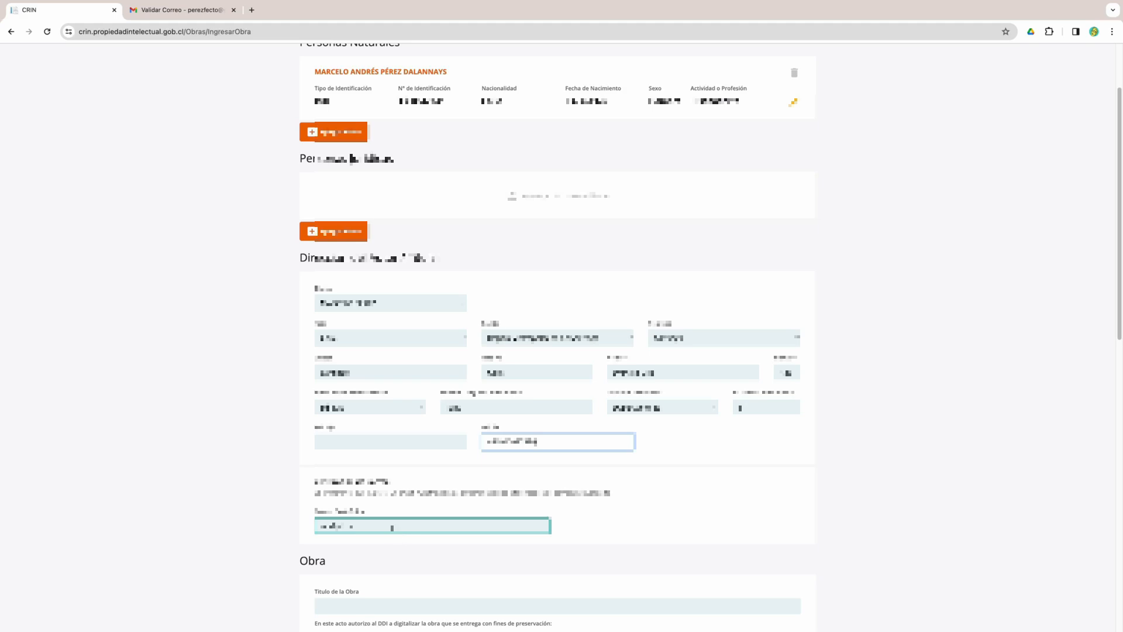
{"action": "scroll", "coordinate": [391, 529], "scroll_direction": "down", "scroll_amount": 2}
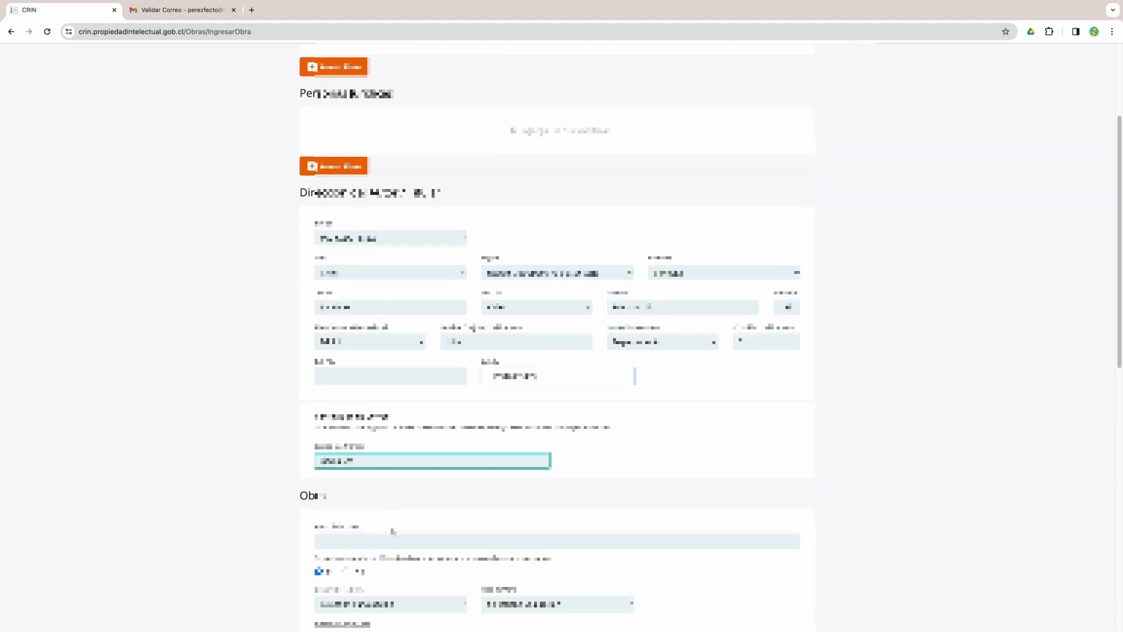
{"action": "key", "text": "Tab"}
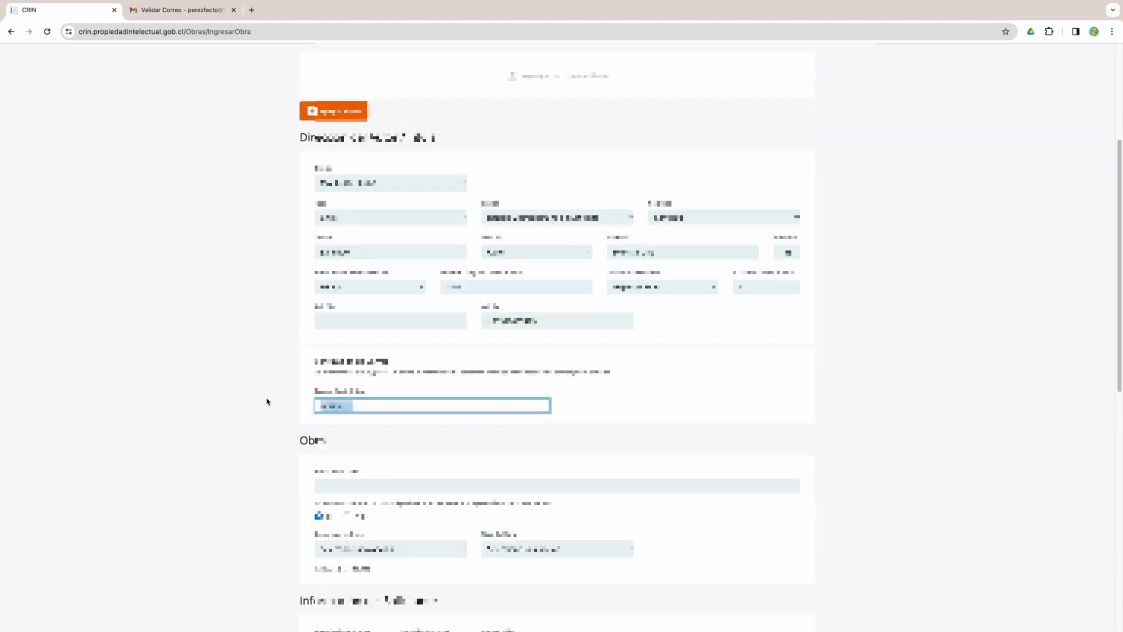
- Enter 'Esperanza' as the work's title and choose its genre and type of work
{"action": "left_click", "coordinate": [231, 465]}
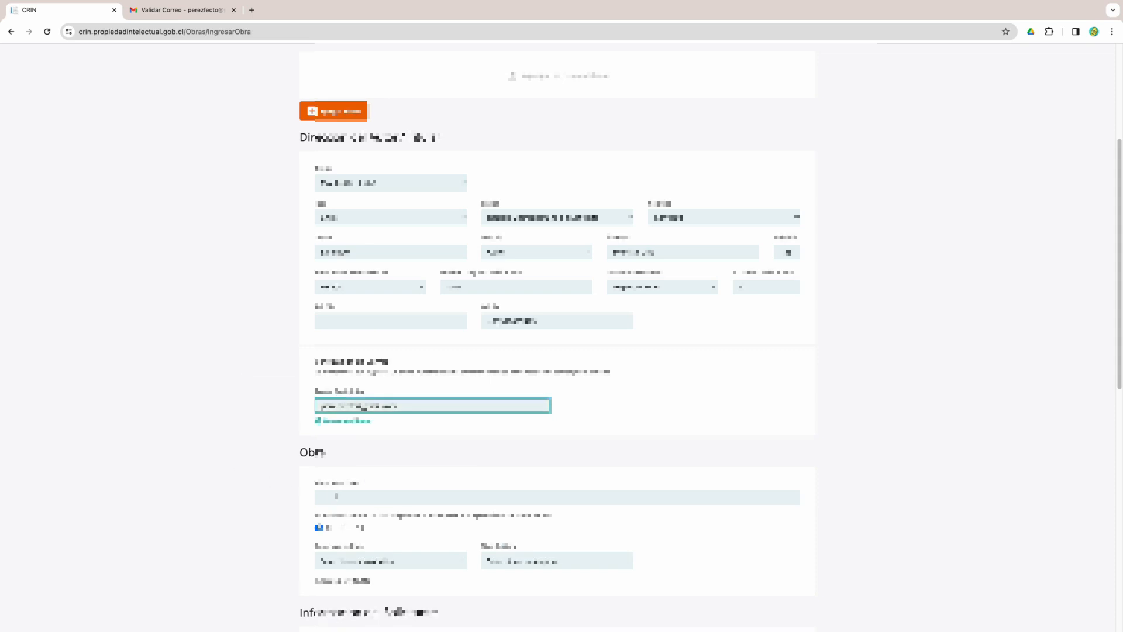
{"action": "left_click", "coordinate": [489, 501]}
{"action": "scroll", "coordinate": [497, 501], "scroll_direction": "down", "scroll_amount": 1}
{"action": "type", "text": "Esperanza"}
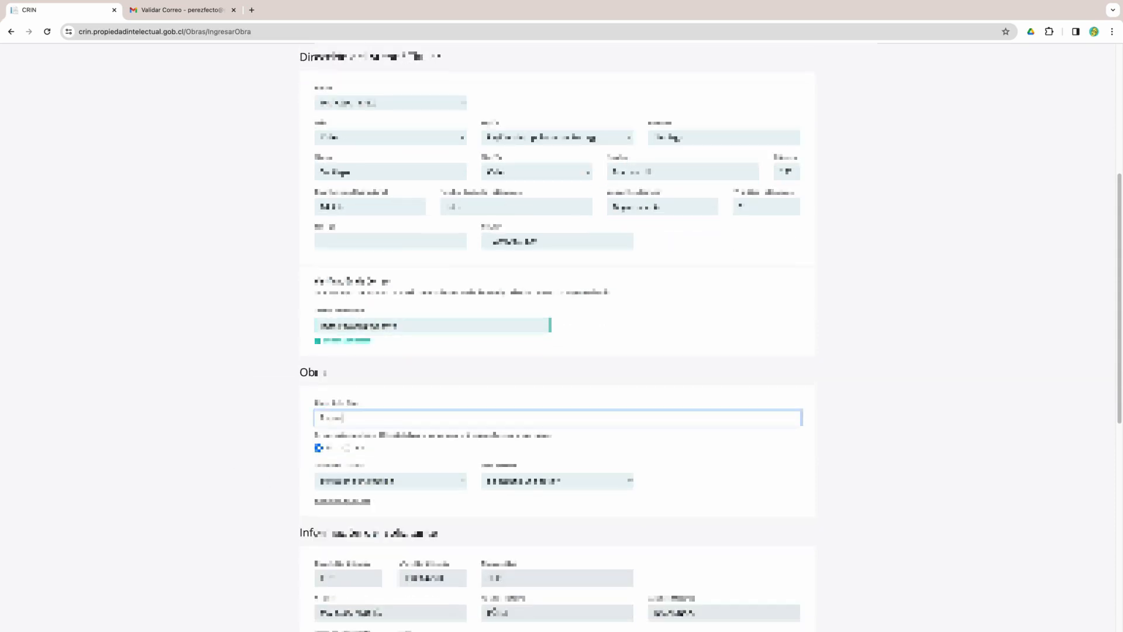
{"action": "scroll", "coordinate": [429, 482], "scroll_direction": "down", "scroll_amount": 1}
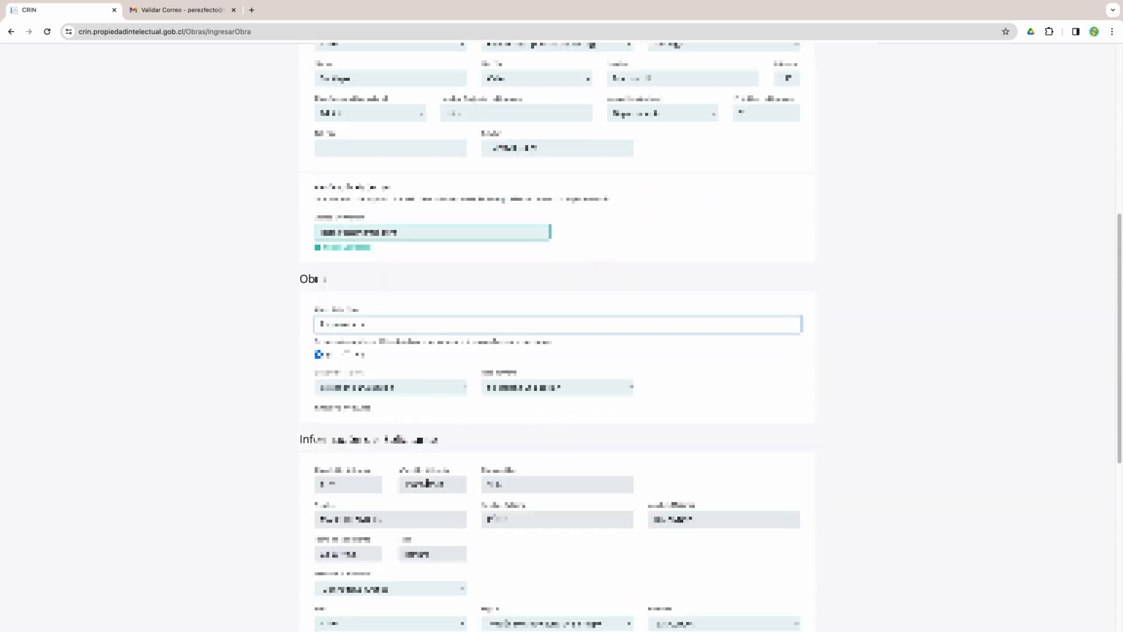
{"action": "left_click", "coordinate": [421, 386]}
{"action": "left_click", "coordinate": [386, 417]}
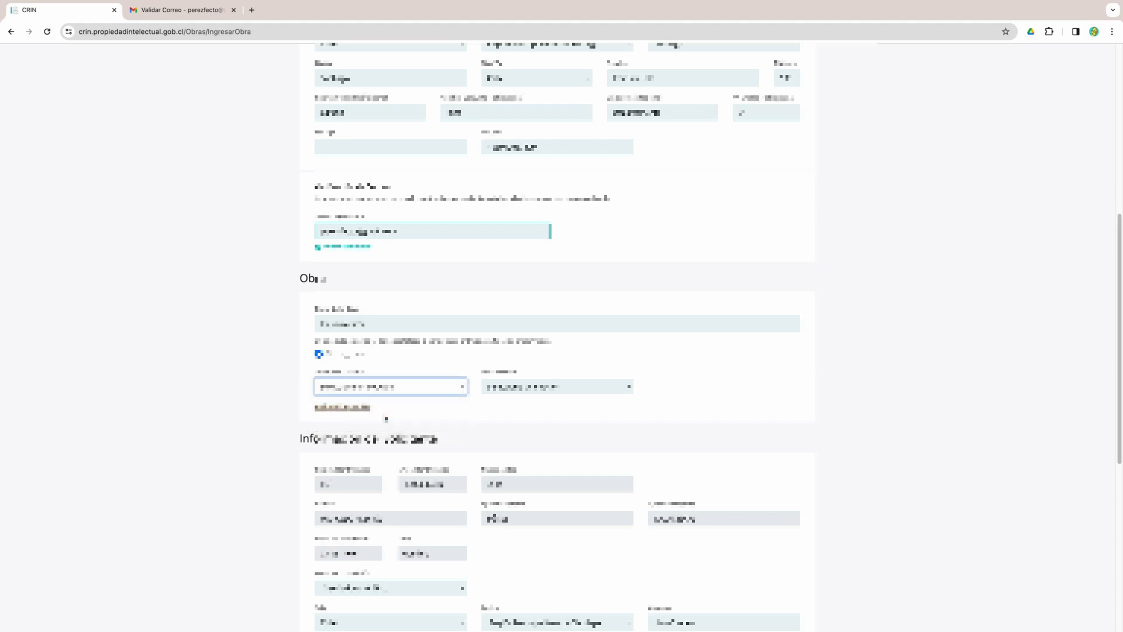
{"action": "left_click", "coordinate": [563, 389]}
{"action": "left_click", "coordinate": [543, 432]}
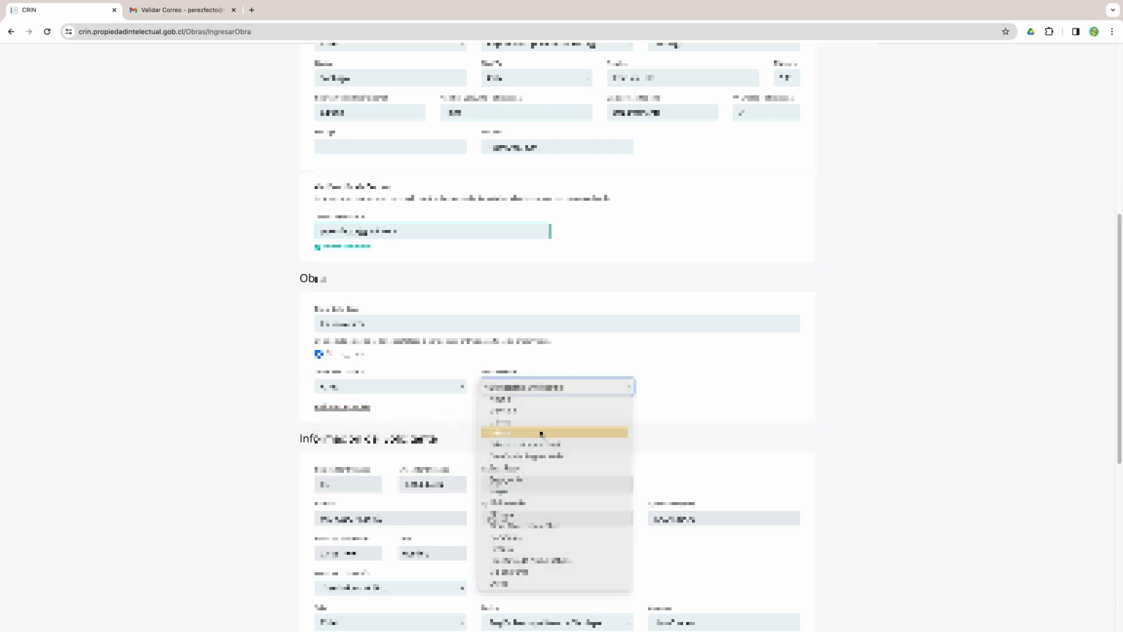
- Accept the declaration, submit the registration details and note the assigned request number
{"action": "scroll", "coordinate": [542, 434], "scroll_direction": "down", "scroll_amount": 4}
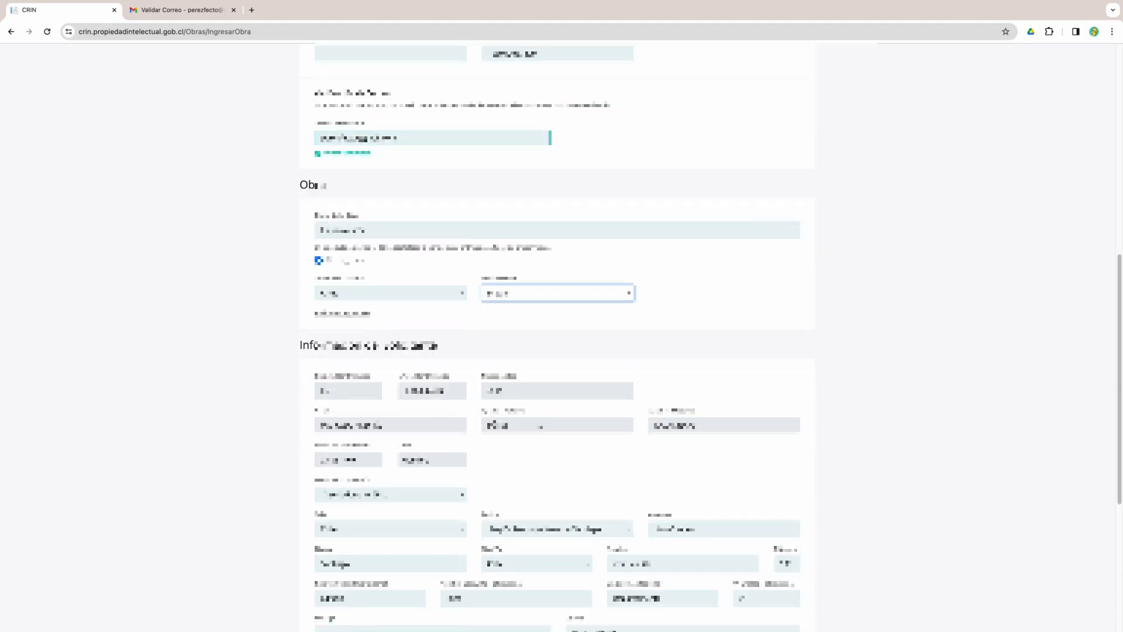
{"action": "scroll", "coordinate": [542, 434], "scroll_direction": "down", "scroll_amount": 2}
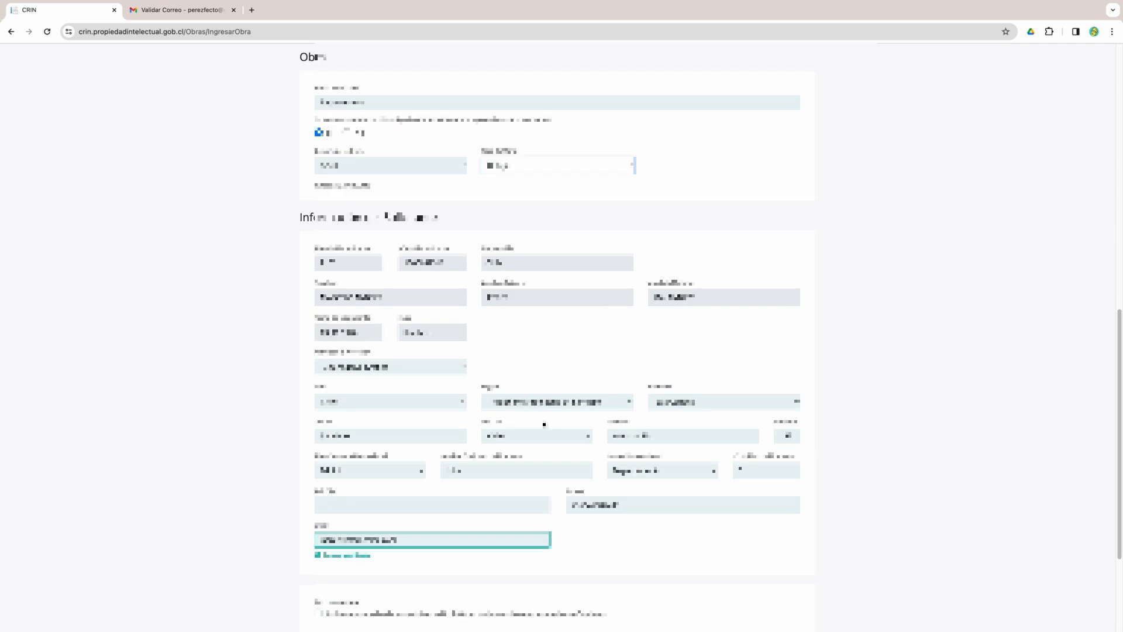
{"action": "scroll", "coordinate": [544, 423], "scroll_direction": "down", "scroll_amount": 2}
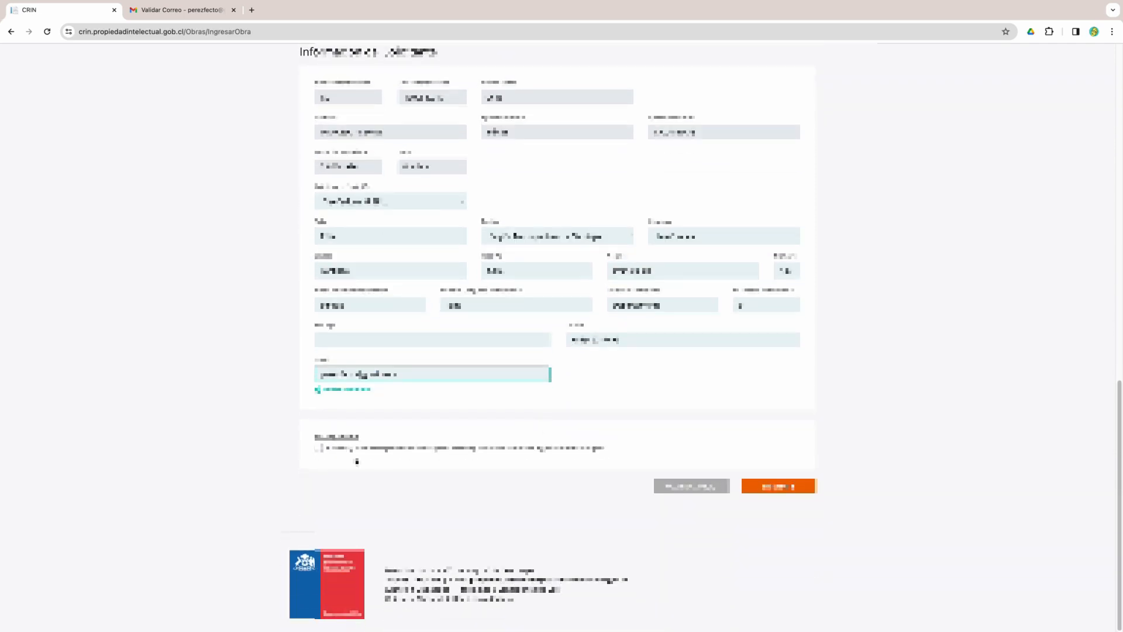
{"action": "left_click", "coordinate": [319, 448]}
{"action": "left_click", "coordinate": [760, 487]}
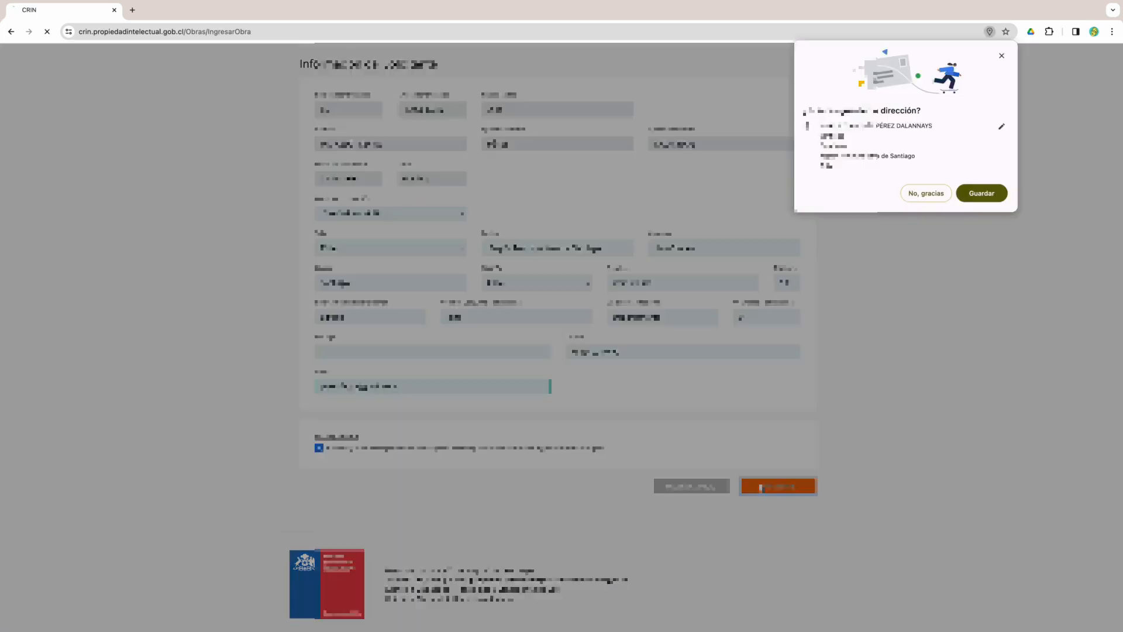
{"action": "left_click", "coordinate": [980, 195]}
{"action": "left_click_drag", "start_coordinate": [367, 284], "coordinate": [328, 284]}
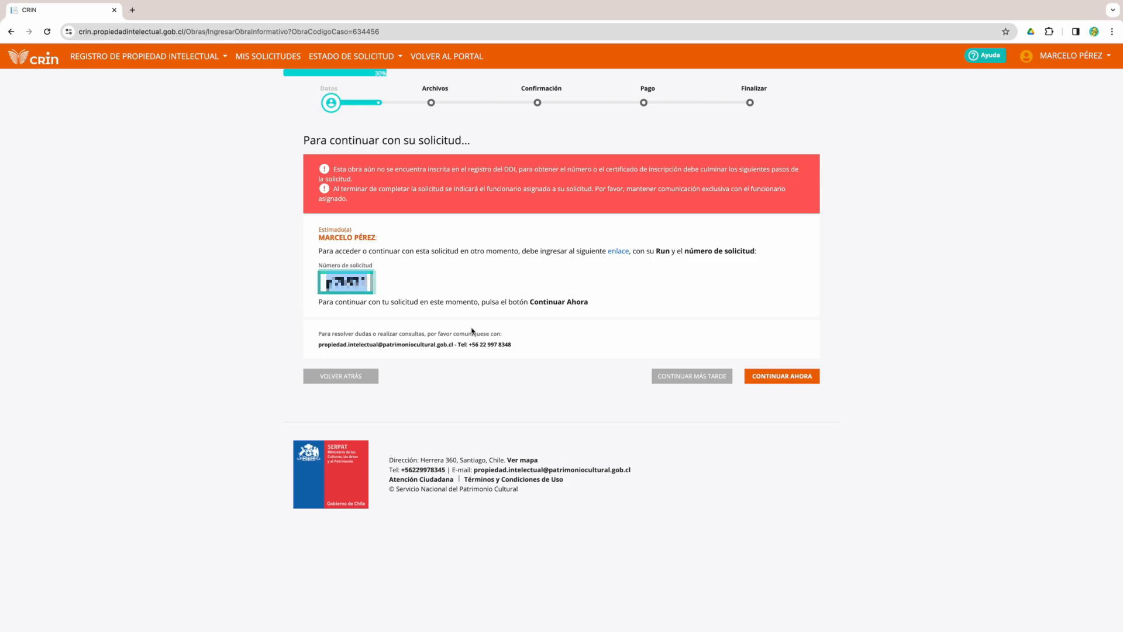
- Continue to the Archivos step and set file delivery to Digital
{"action": "left_click", "coordinate": [769, 378]}
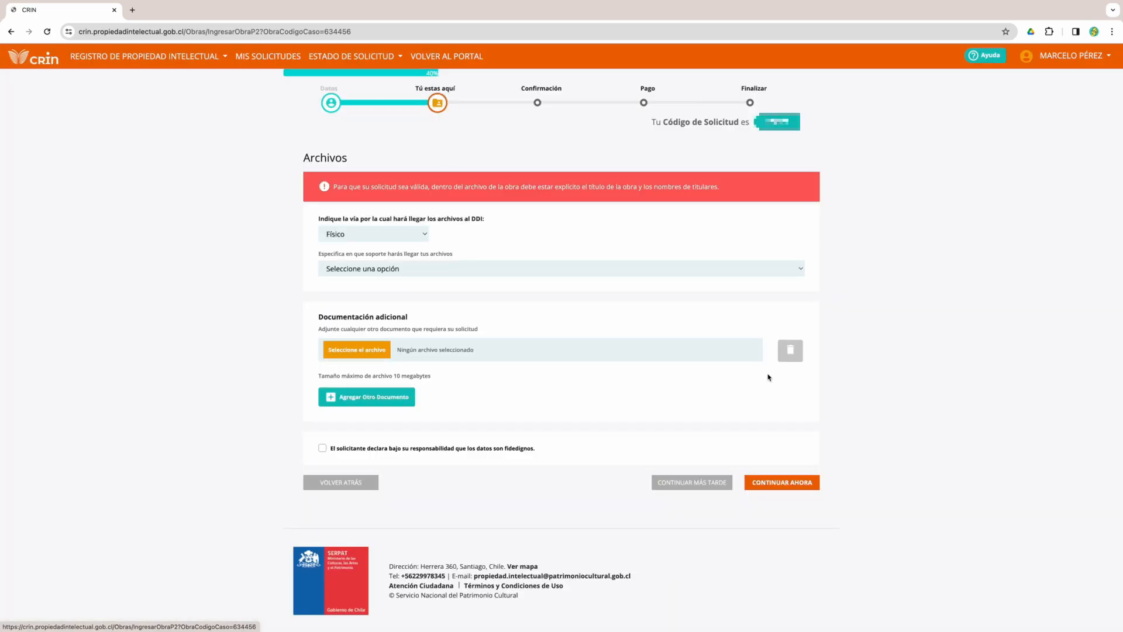
{"action": "left_click", "coordinate": [427, 235]}
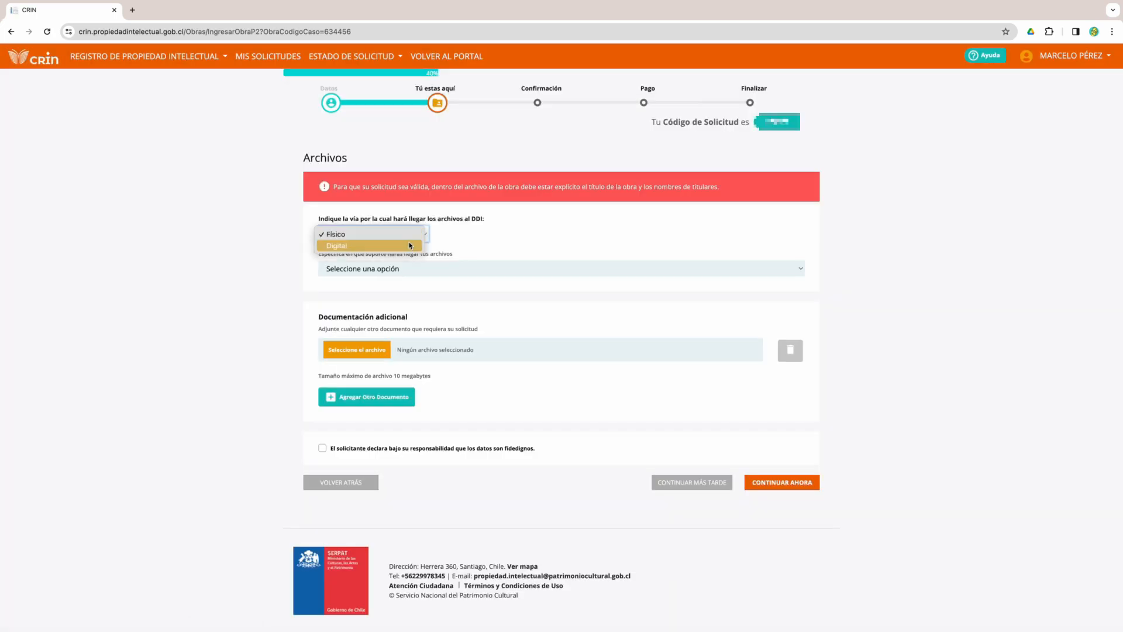
{"action": "left_click", "coordinate": [410, 246]}
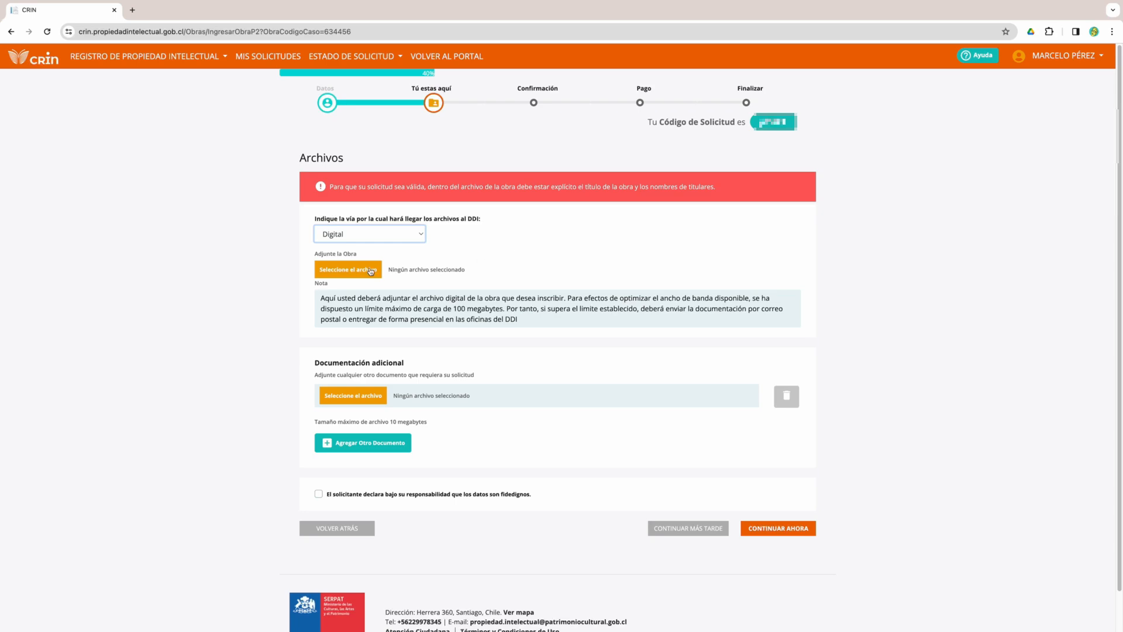
- Attach piquero-cama.jpg as the work's artwork file
{"action": "key", "text": "ctrl+Left"}
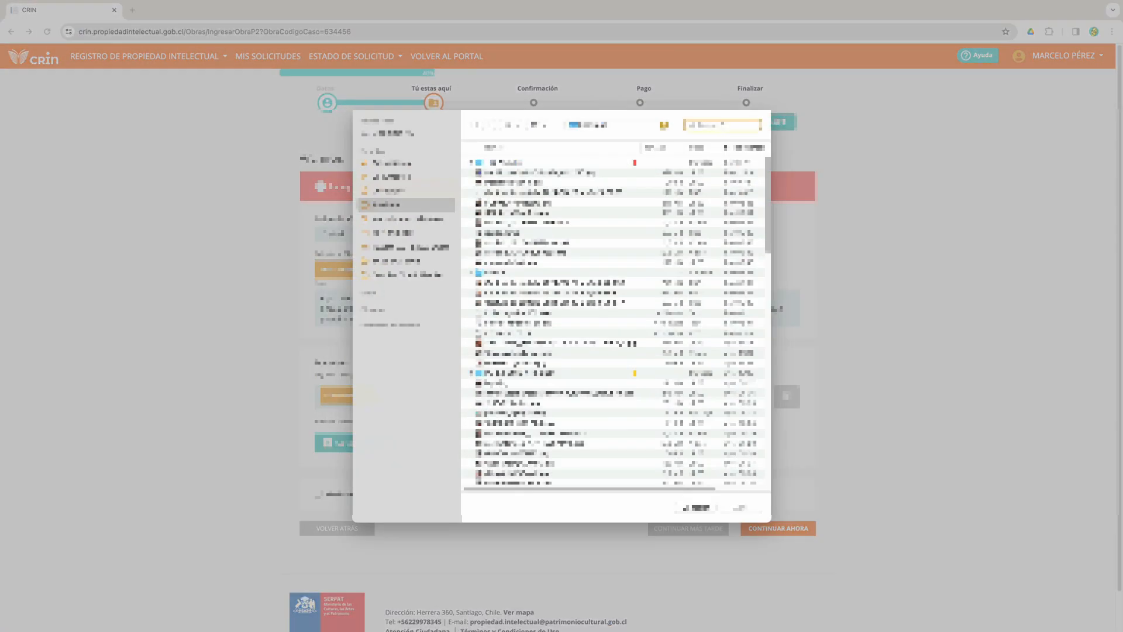
{"action": "key", "text": "super+v"}
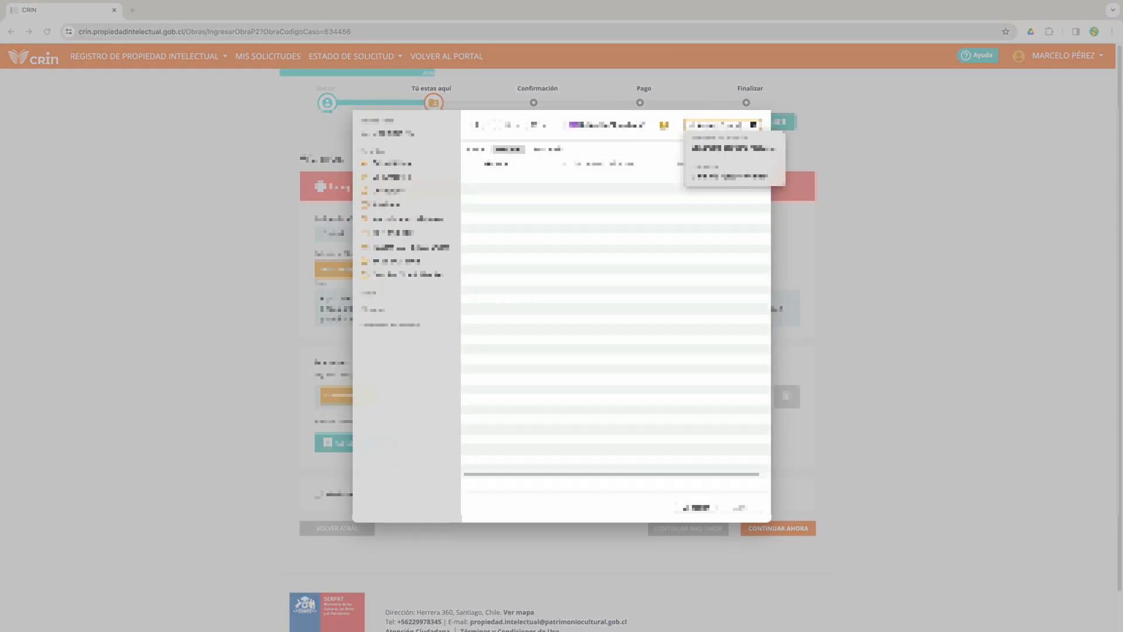
{"action": "left_click", "coordinate": [518, 188]}
{"action": "left_click", "coordinate": [745, 510]}
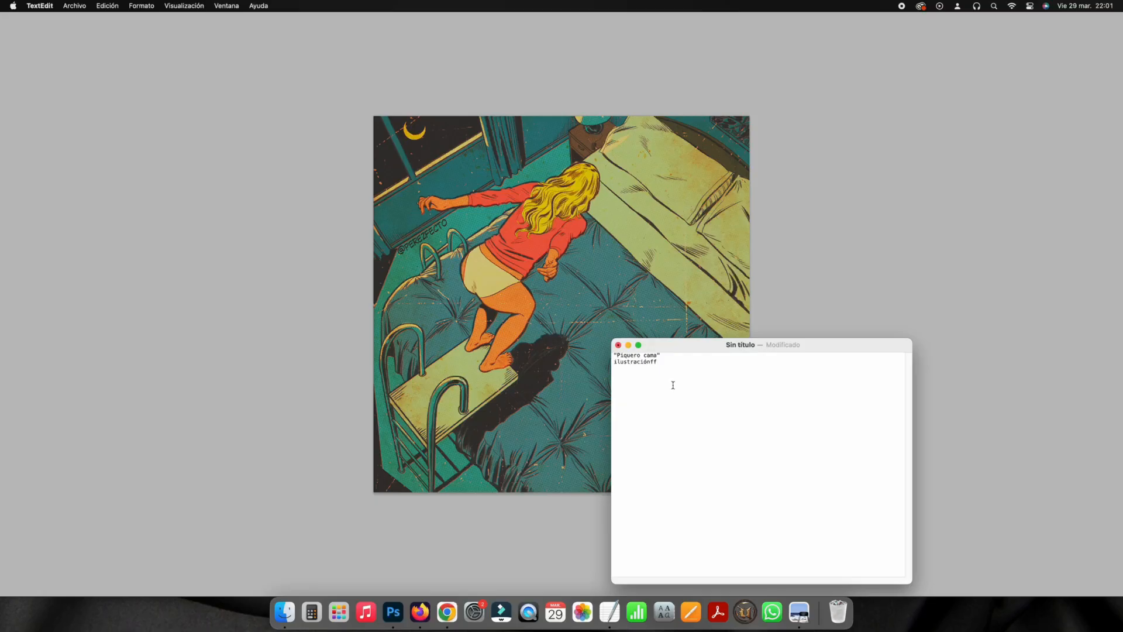
- Write the authorship, 'Creada: Noviembre 2021', Adobe Photoshop, Instagram post URL and Santiago de Chile lines
{"action": "key", "text": "BackSpace"}
{"action": "key", "text": "BackSpace"}
{"action": "key", "text": "Return"}
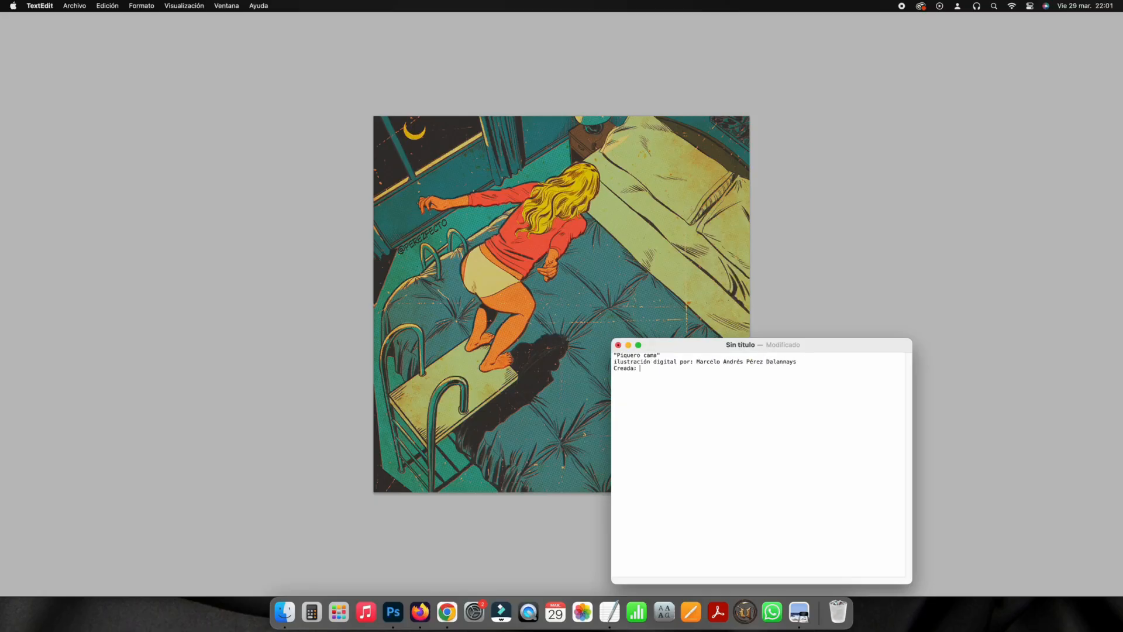
{"action": "key", "text": "Return"}
{"action": "key", "text": "Return"}
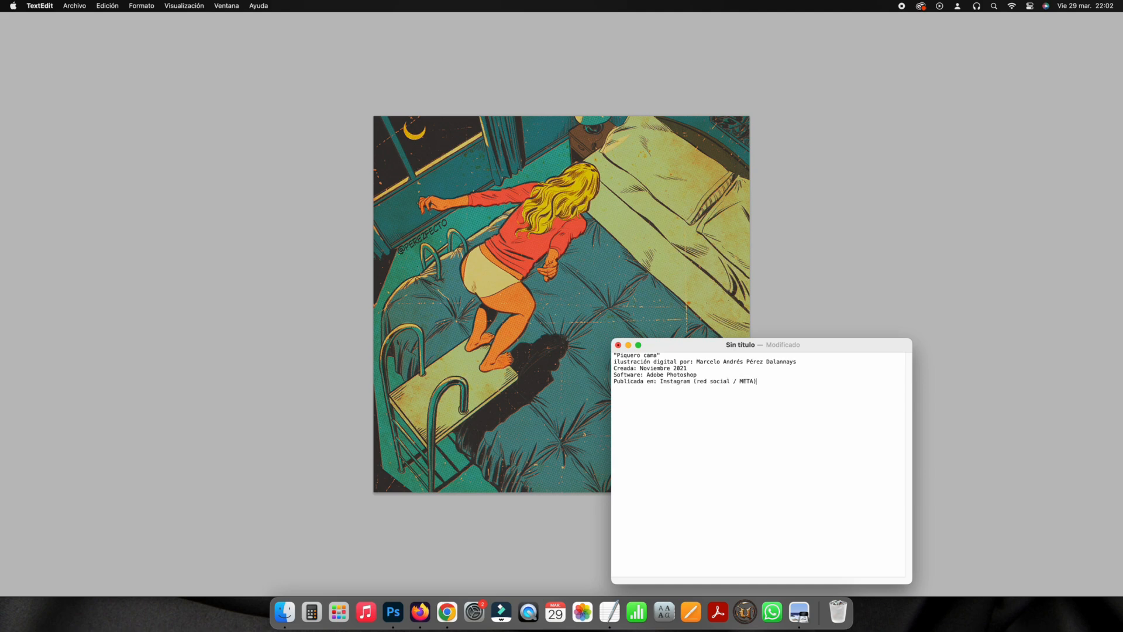
{"action": "key", "text": "Return"}
{"action": "key", "text": "Return"}
{"action": "key", "text": "Return"}
- Add the description and 'Estilo: cómic, vintage, retro' lines, then save as piquero-cama-perezfecto
{"action": "left_click", "coordinate": [614, 394]}
{"action": "key", "text": "Return"}
{"action": "key", "text": "Return"}
{"action": "key", "text": "Up"}
{"action": "type", "text": "Descripción: muchacha rubia a punto de lanzarse un piquero a su cama, desde un trampolín al borde de la cama."}
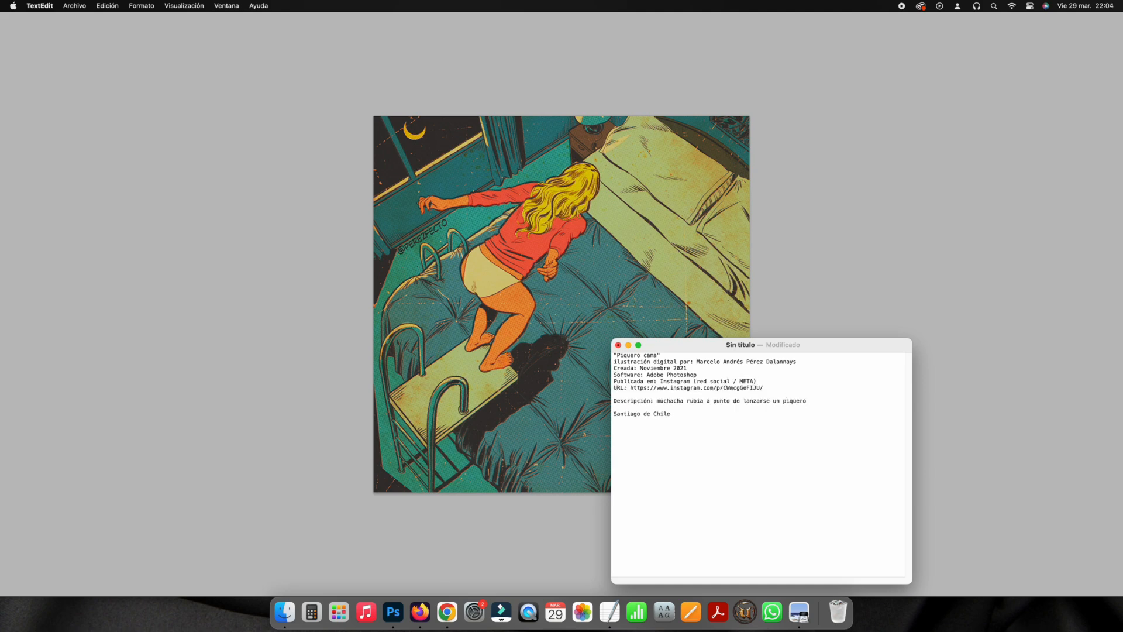
{"action": "left_click", "coordinate": [703, 401]}
{"action": "type", "text": "en su habitación,"}
{"action": "key", "text": "Down"}
{"action": "key", "text": "super+Right"}
{"action": "type", "text": "Ambiente nocturno, plano picado."}
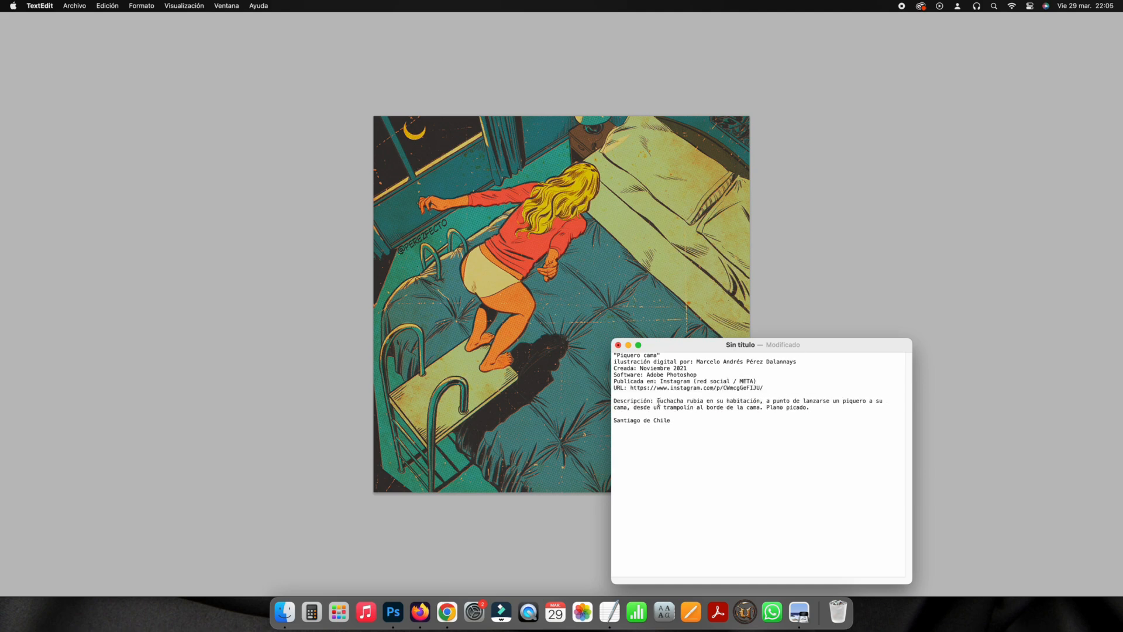
{"action": "key", "text": "Return"}
{"action": "key", "text": "Return"}
{"action": "type", "text": "Estilo: cómic, vintage, retro"}
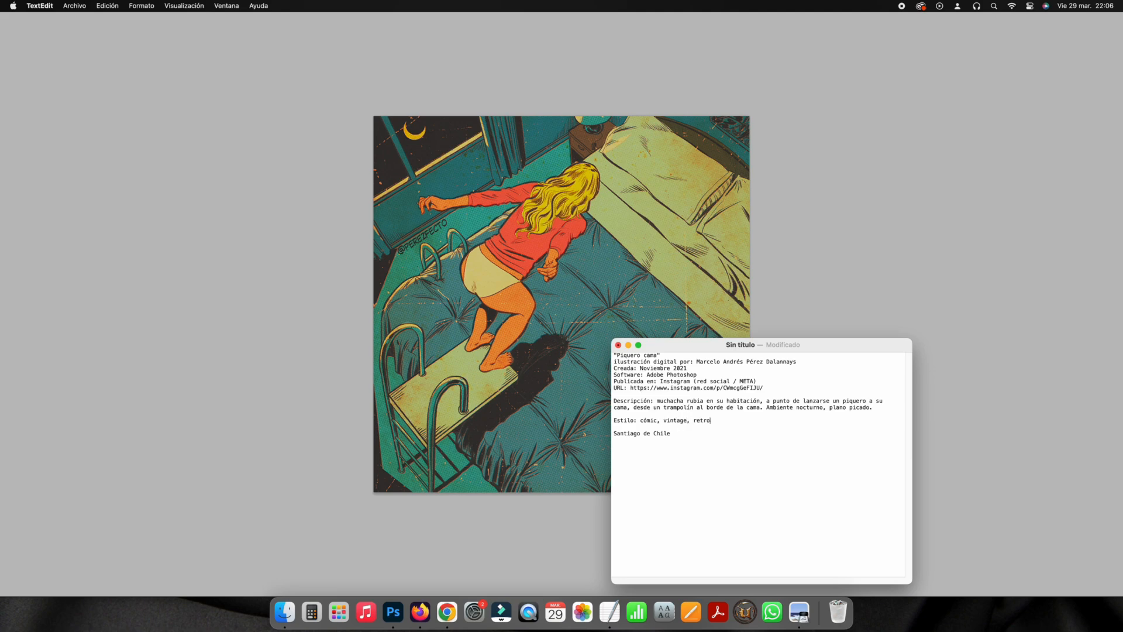
{"action": "key", "text": "super+s"}
{"action": "type", "text": "piquero-cama-perezfecto"}
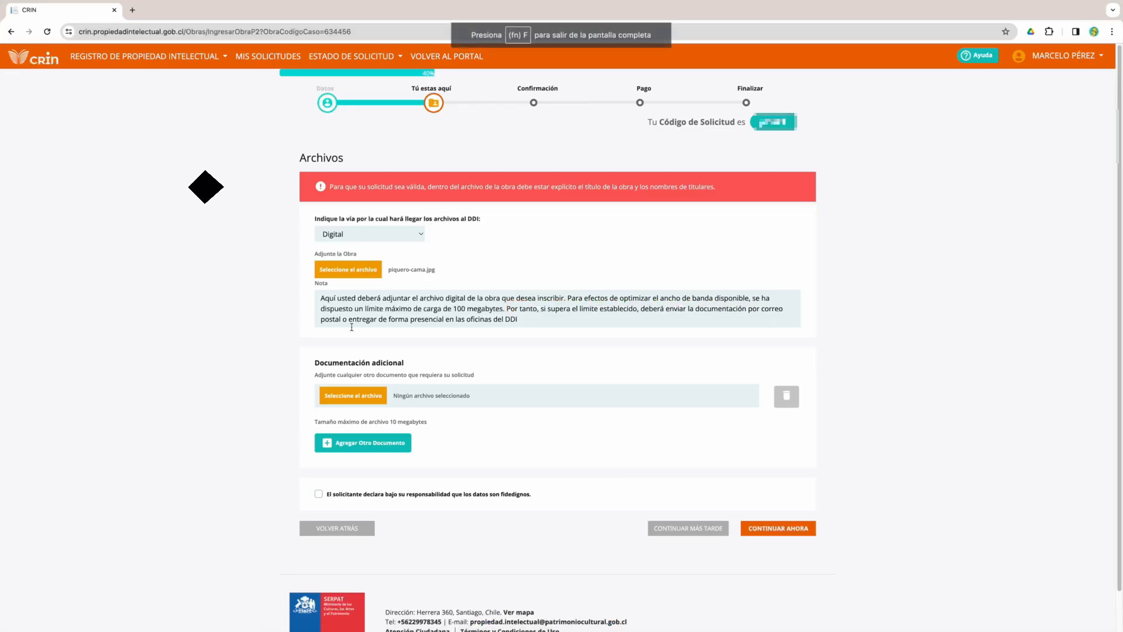
- Attach detalles-obra-piquero-cama.txt under Documentación adicional, accept the declaration and continue
{"action": "left_click", "coordinate": [349, 396]}
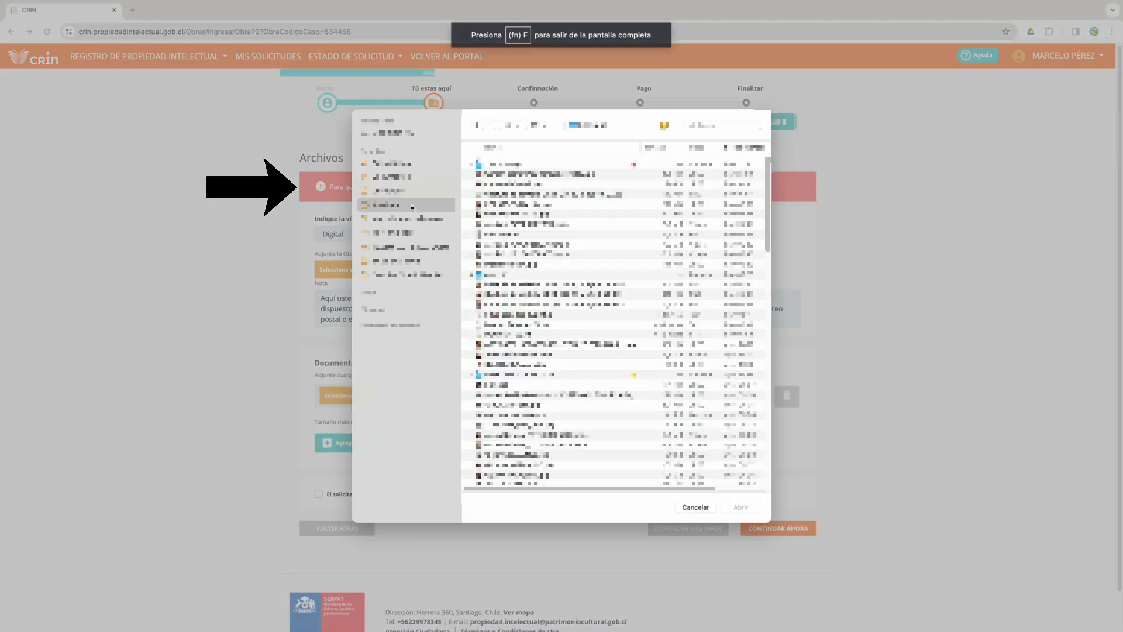
{"action": "double_click", "coordinate": [513, 163]}
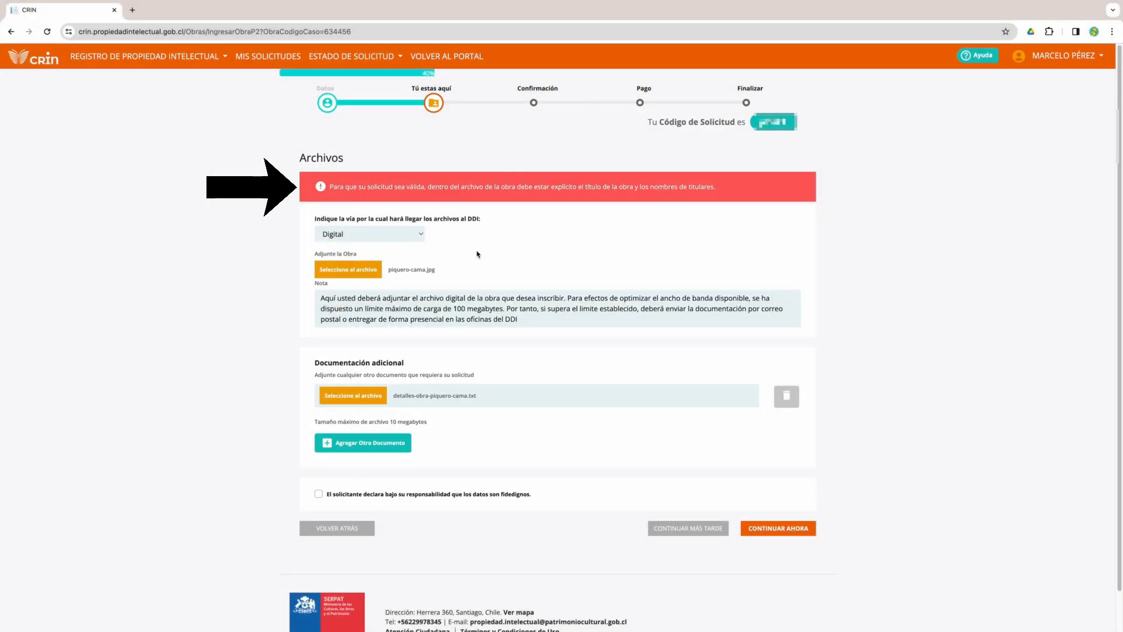
{"action": "left_click", "coordinate": [318, 494]}
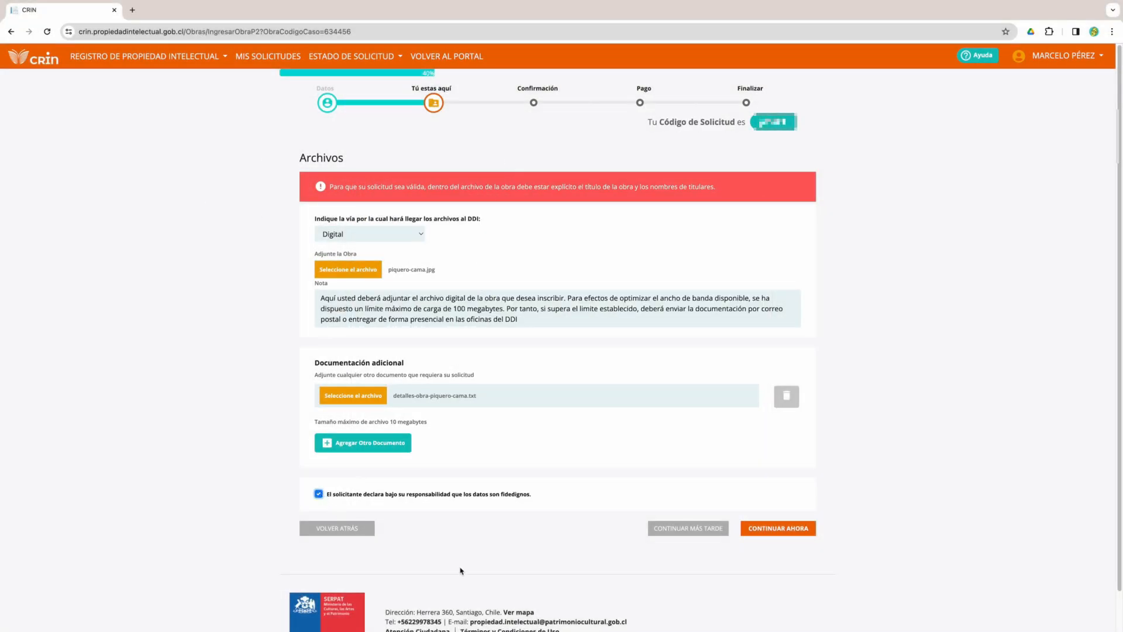
{"action": "left_click", "coordinate": [800, 533]}
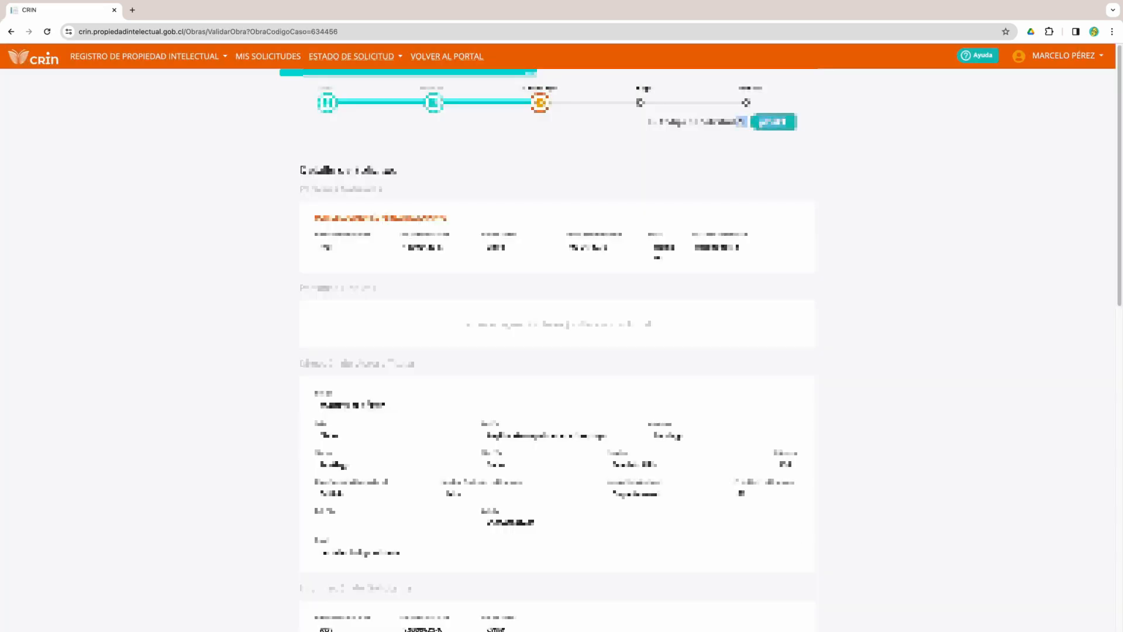
- Check the attached artwork and details file names on the review page, then proceed with IR A PAGAR
{"action": "left_click", "coordinate": [1119, 367]}
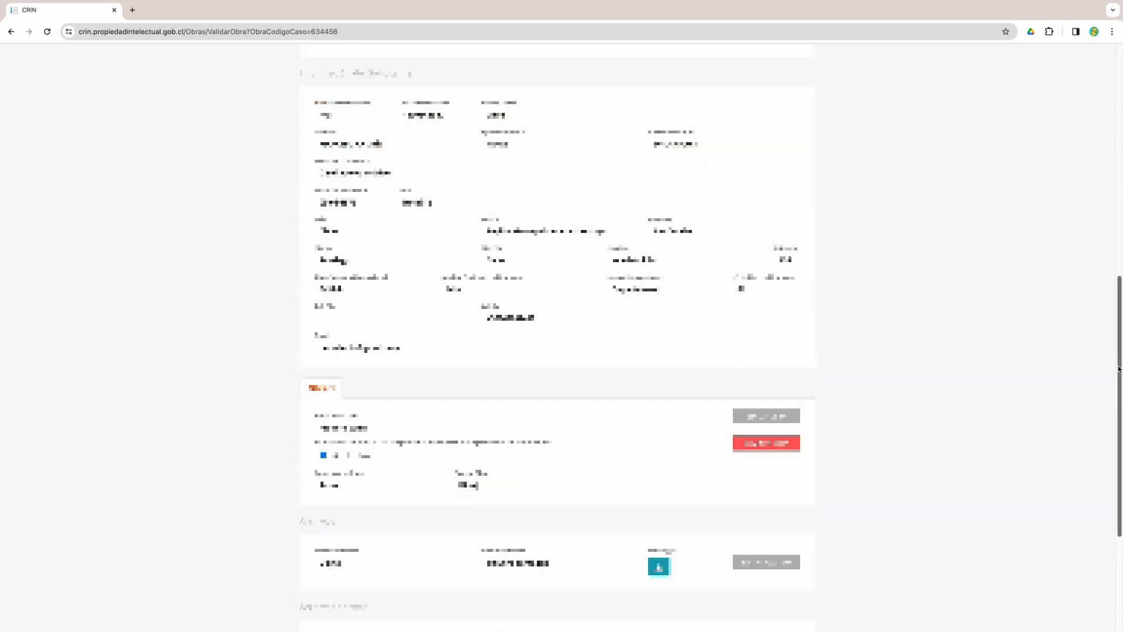
{"action": "left_click_drag", "start_coordinate": [561, 446], "coordinate": [310, 444]}
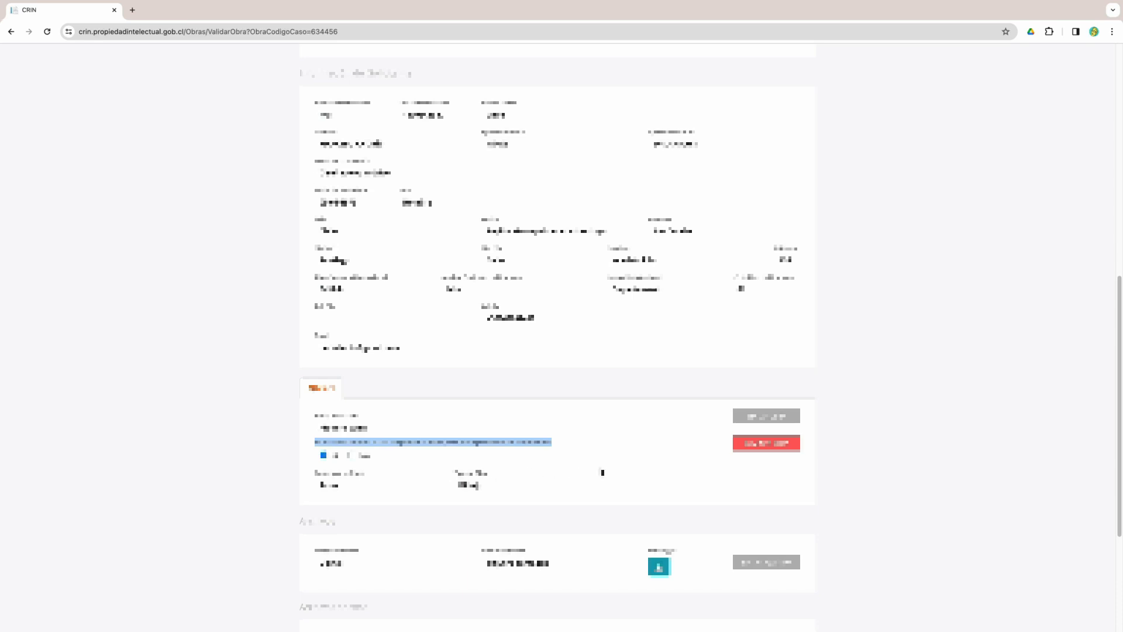
{"action": "scroll", "coordinate": [562, 356], "scroll_direction": "down", "scroll_amount": 4}
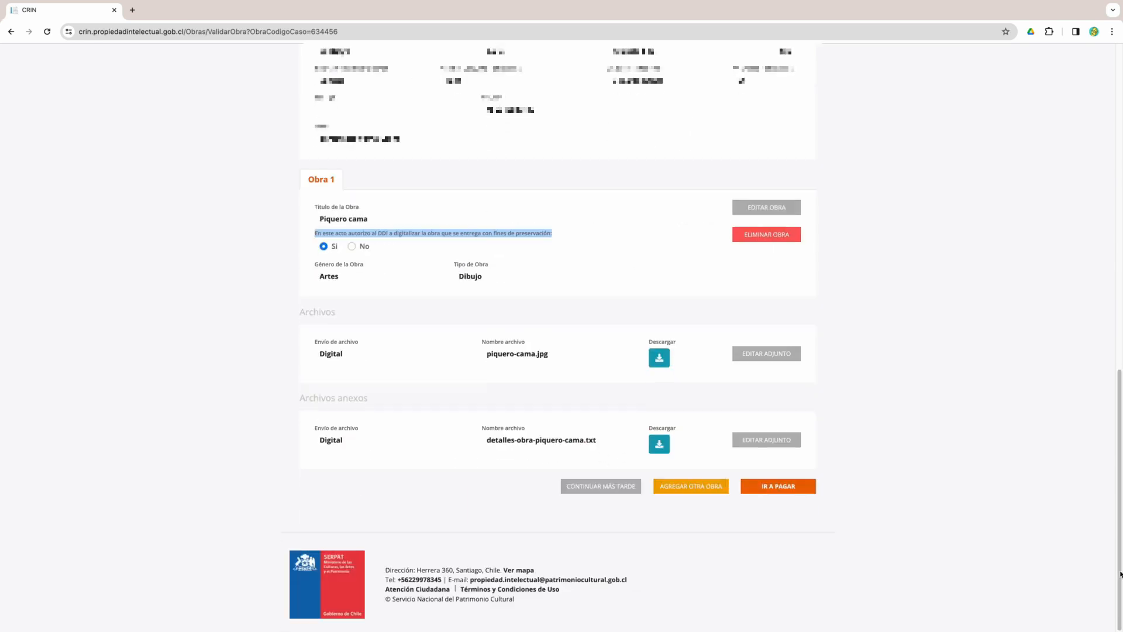
{"action": "left_click", "coordinate": [561, 356]}
{"action": "left_click_drag", "start_coordinate": [562, 356], "coordinate": [478, 355]}
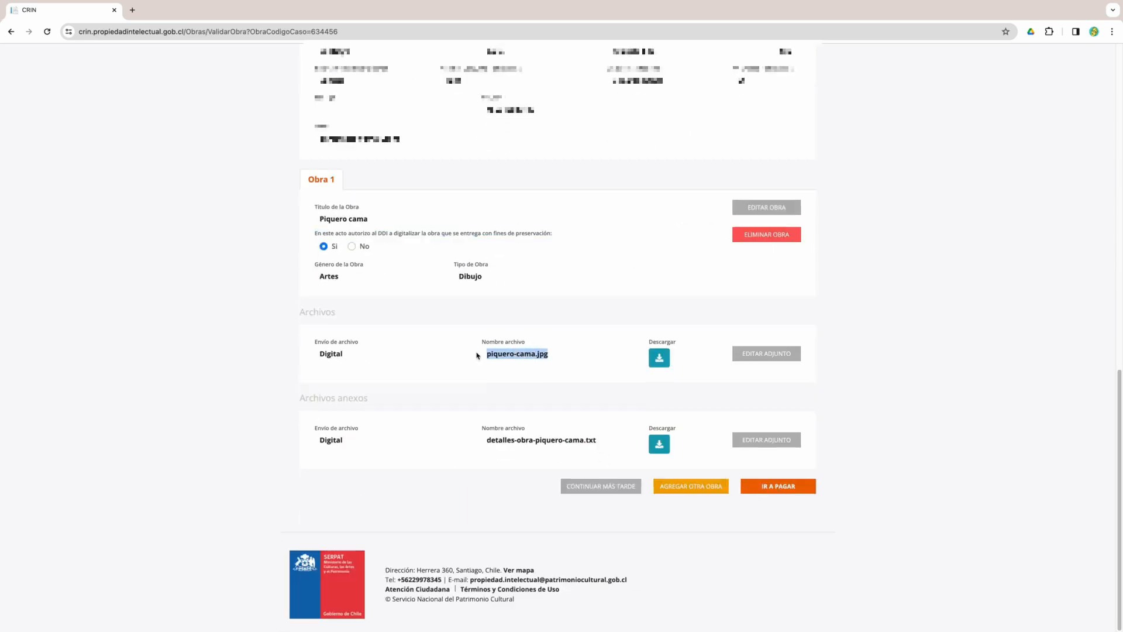
{"action": "left_click_drag", "start_coordinate": [600, 442], "coordinate": [490, 440]}
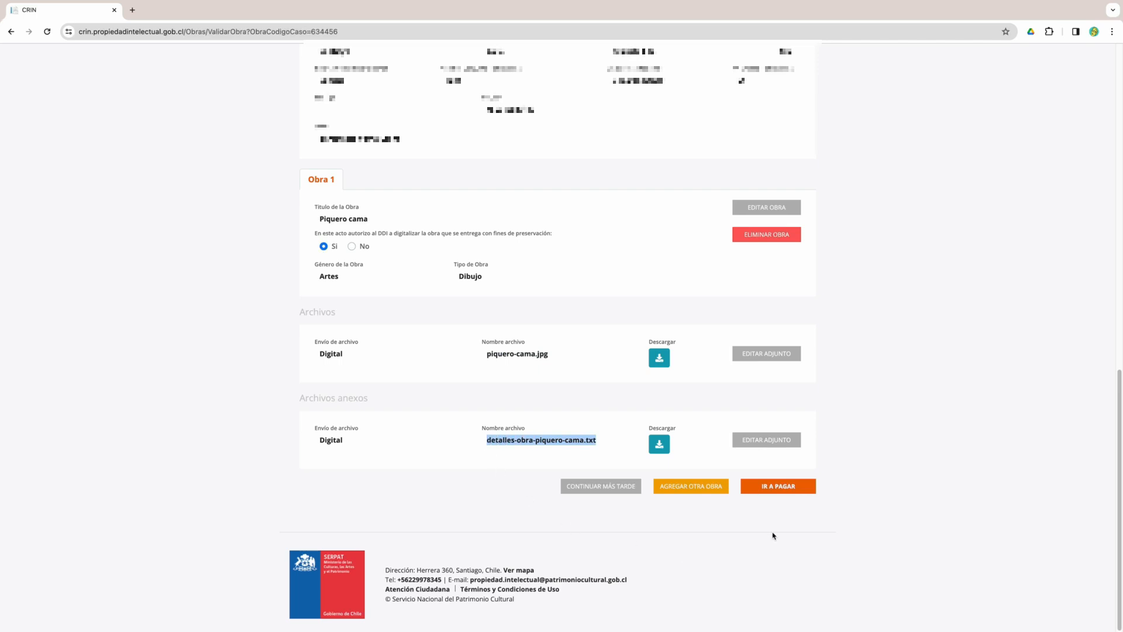
{"action": "left_click", "coordinate": [780, 489]}
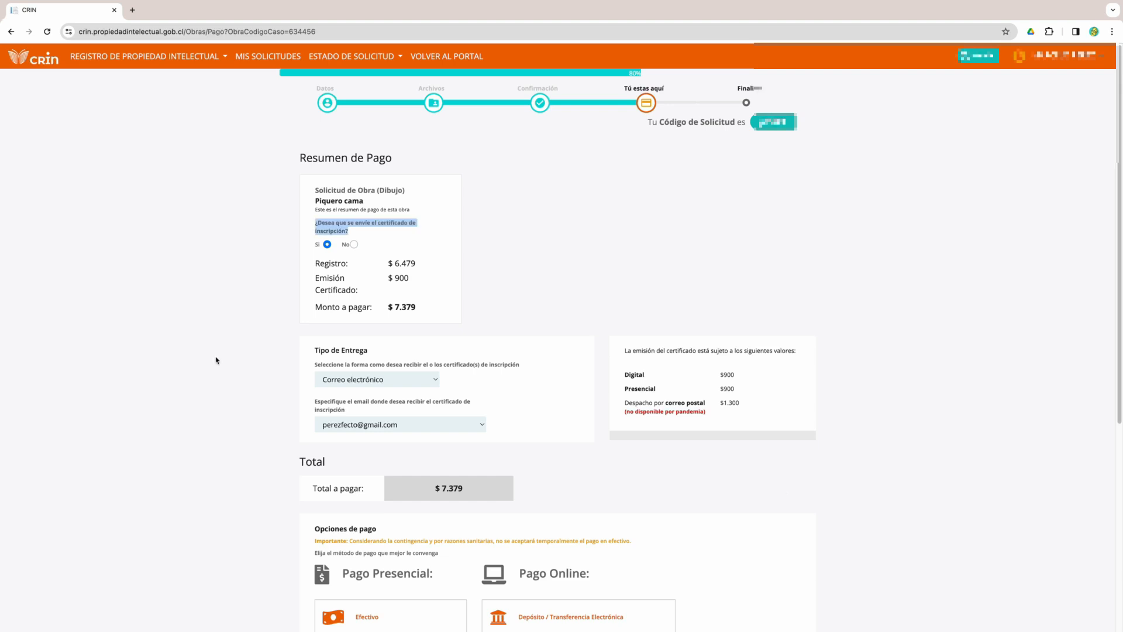
- Keep certificate delivery by e-mail and review the total amount to pay
{"action": "left_click_drag", "start_coordinate": [519, 366], "coordinate": [314, 367]}
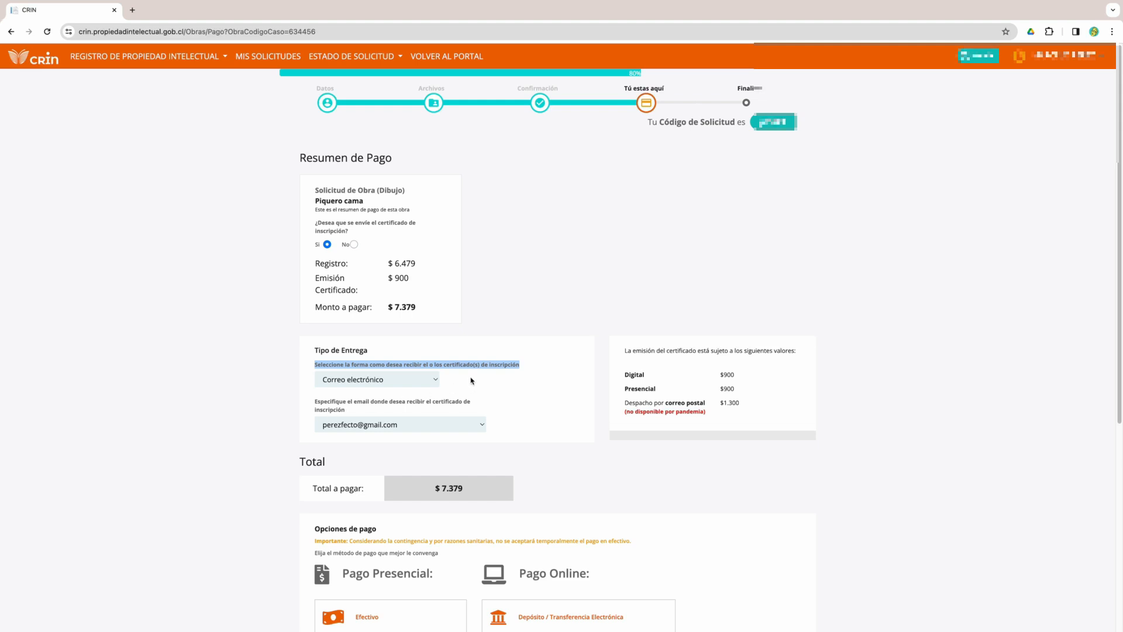
{"action": "left_click", "coordinate": [436, 380]}
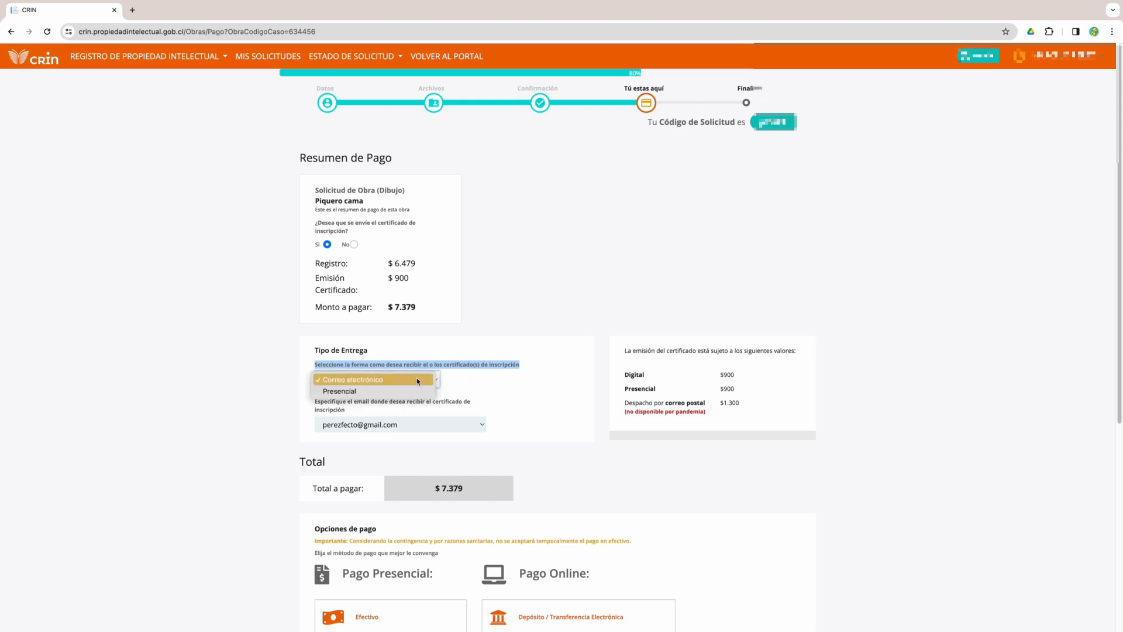
{"action": "left_click", "coordinate": [419, 380]}
{"action": "left_click_drag", "start_coordinate": [535, 413], "coordinate": [294, 403]}
{"action": "left_click", "coordinate": [250, 440]}
{"action": "left_click_drag", "start_coordinate": [447, 487], "coordinate": [743, 492]}
{"action": "scroll", "coordinate": [744, 497], "scroll_direction": "down", "scroll_amount": 5}
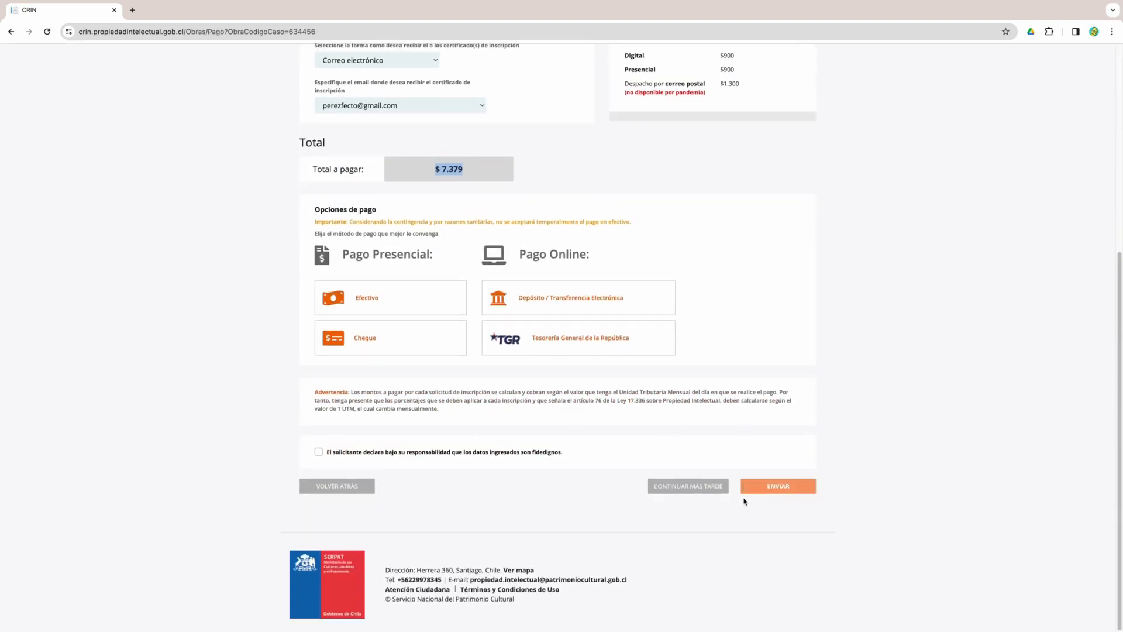
- Compare cash, transfer and cheque options, then choose Tesorería General de la República and accept the declaration
{"action": "left_click", "coordinate": [402, 309]}
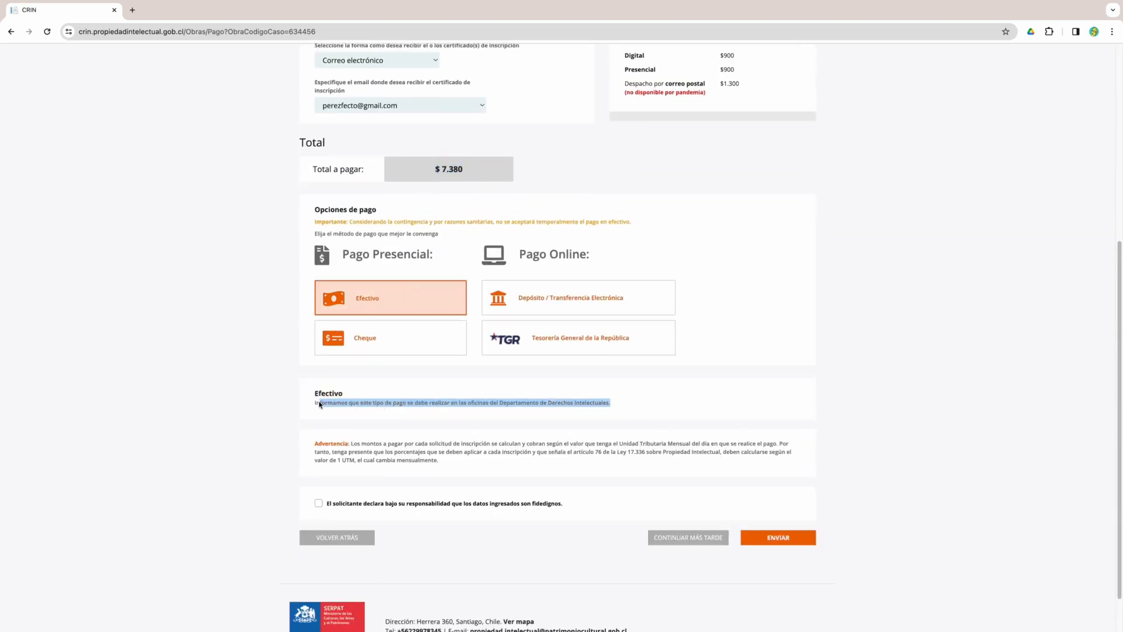
{"action": "left_click", "coordinate": [609, 299]}
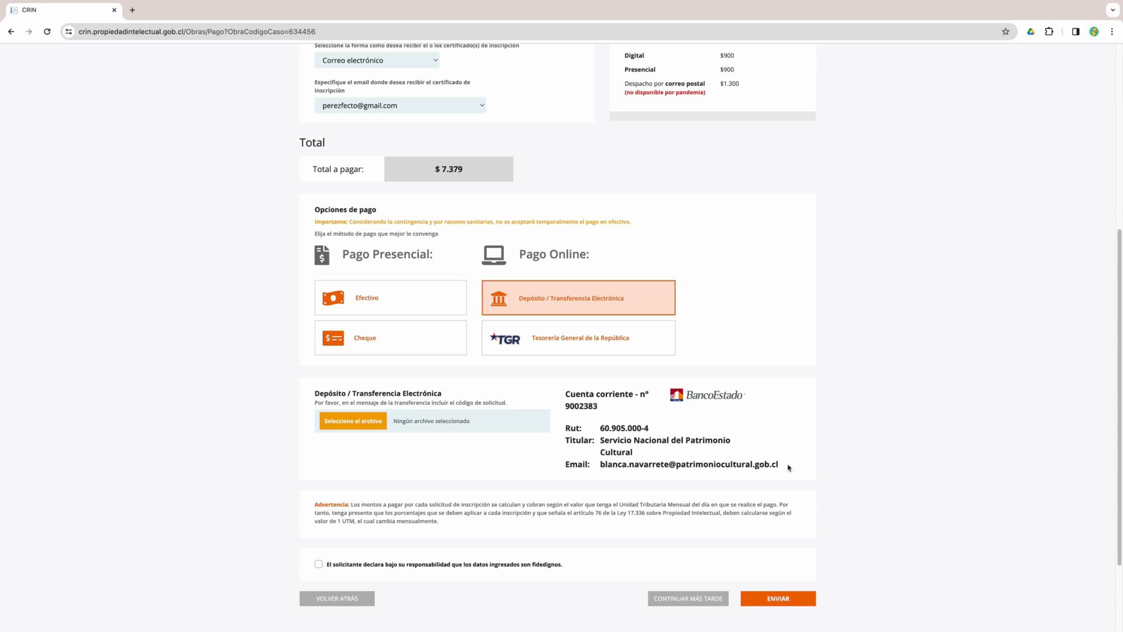
{"action": "left_click_drag", "start_coordinate": [782, 468], "coordinate": [565, 399]}
{"action": "left_click", "coordinate": [416, 338]}
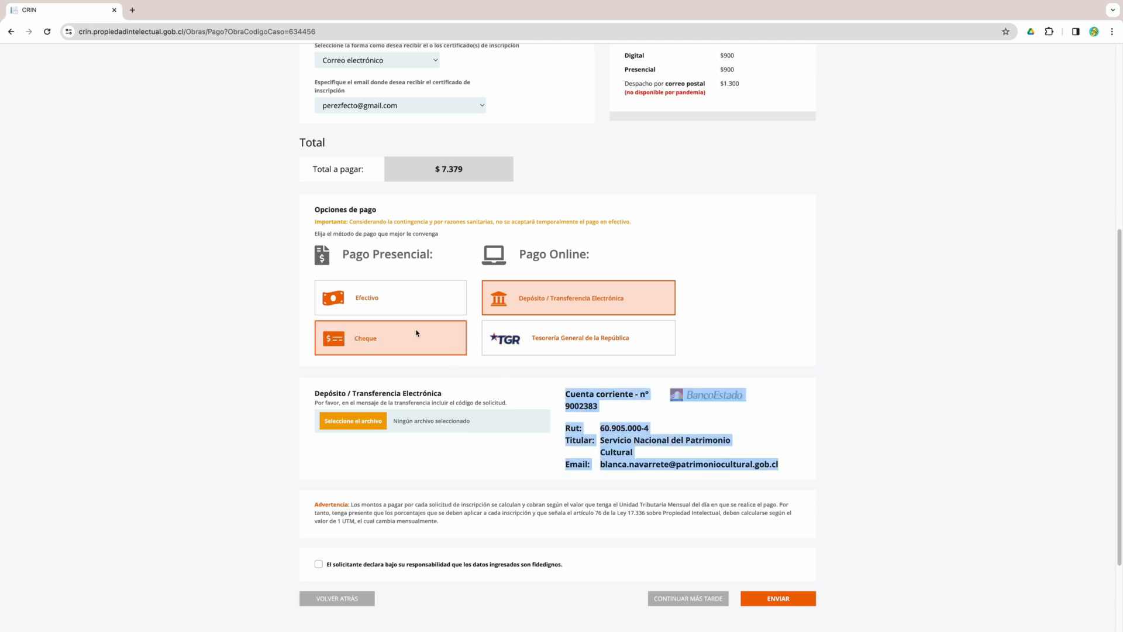
{"action": "left_click_drag", "start_coordinate": [624, 401], "coordinate": [311, 407]}
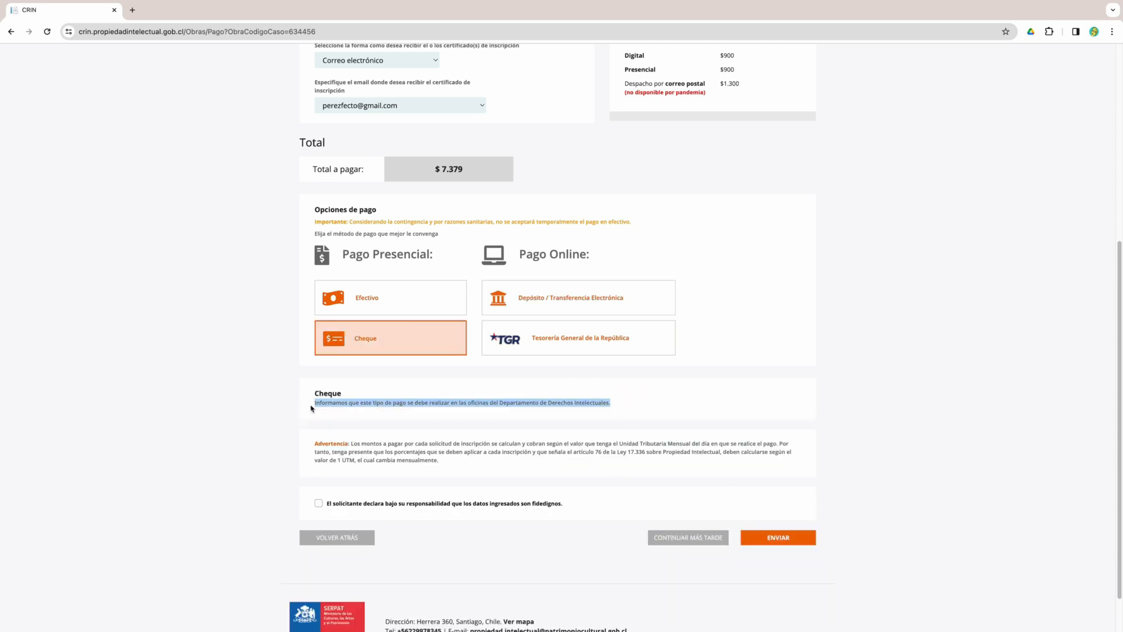
{"action": "left_click", "coordinate": [647, 346]}
{"action": "left_click", "coordinate": [318, 522]}
- Start the online TGR payment of the request and return to the CRIN payment page
{"action": "left_click", "coordinate": [332, 419]}
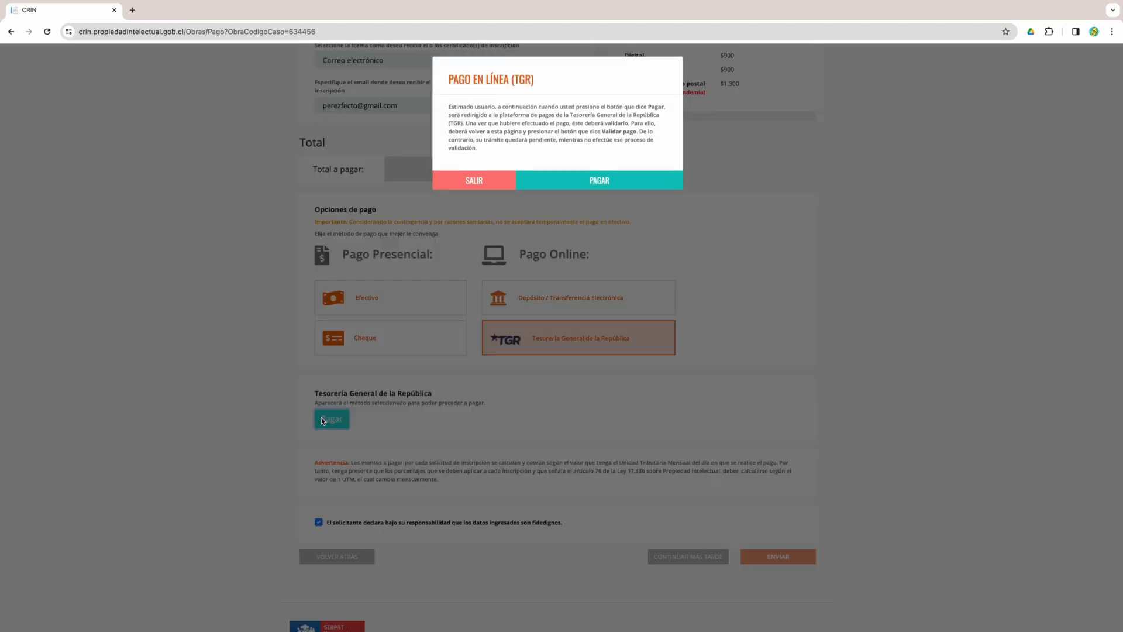
{"action": "left_click_drag", "start_coordinate": [638, 133], "coordinate": [603, 138]}
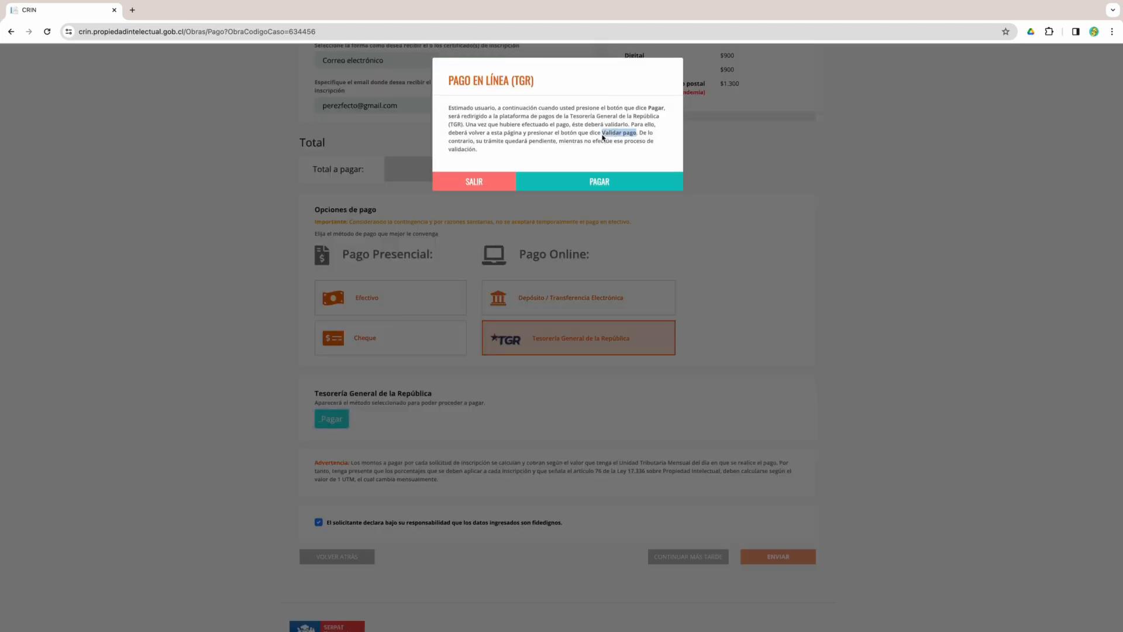
{"action": "left_click", "coordinate": [594, 184]}
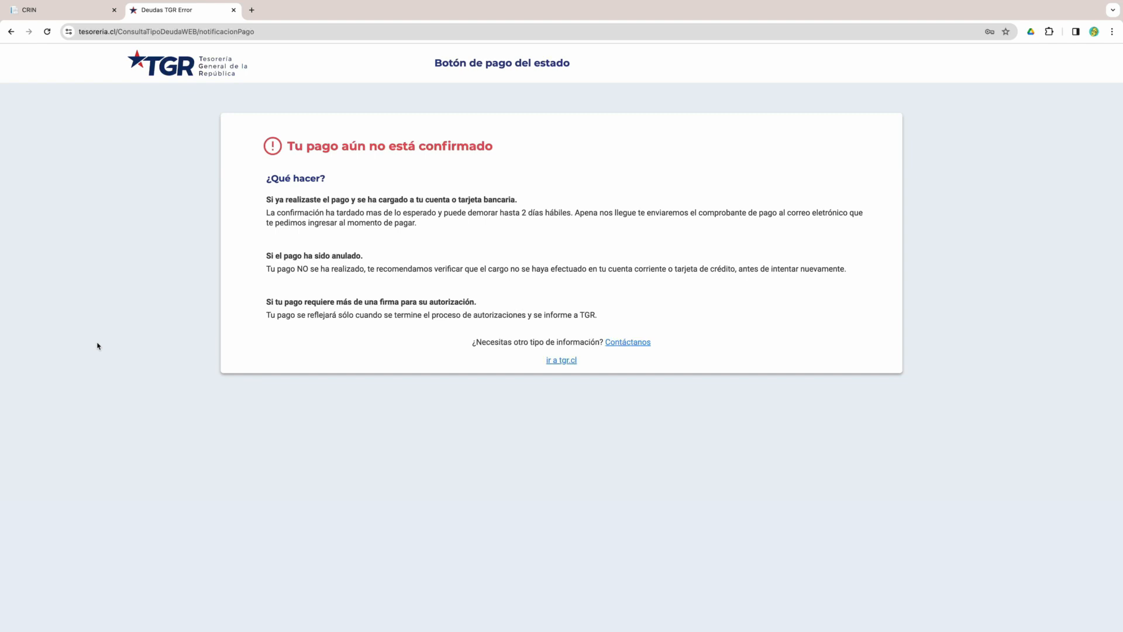
{"action": "left_click", "coordinate": [62, 11]}
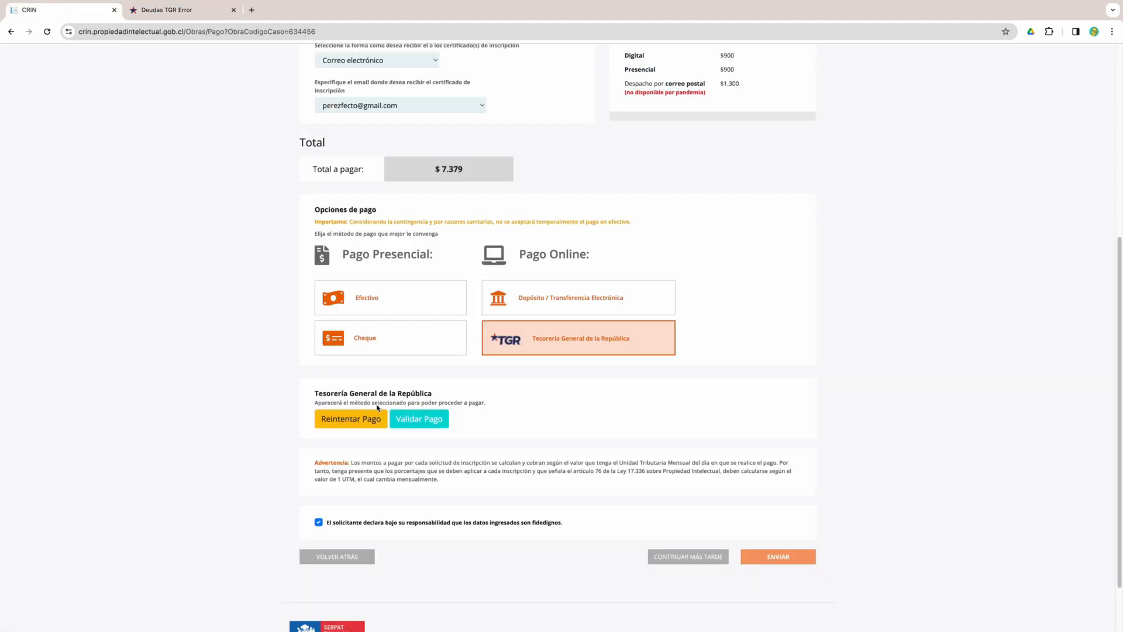
- Validate the payment and paste the request code from the confirmation e-mail into the recovery form
{"action": "left_click", "coordinate": [425, 420]}
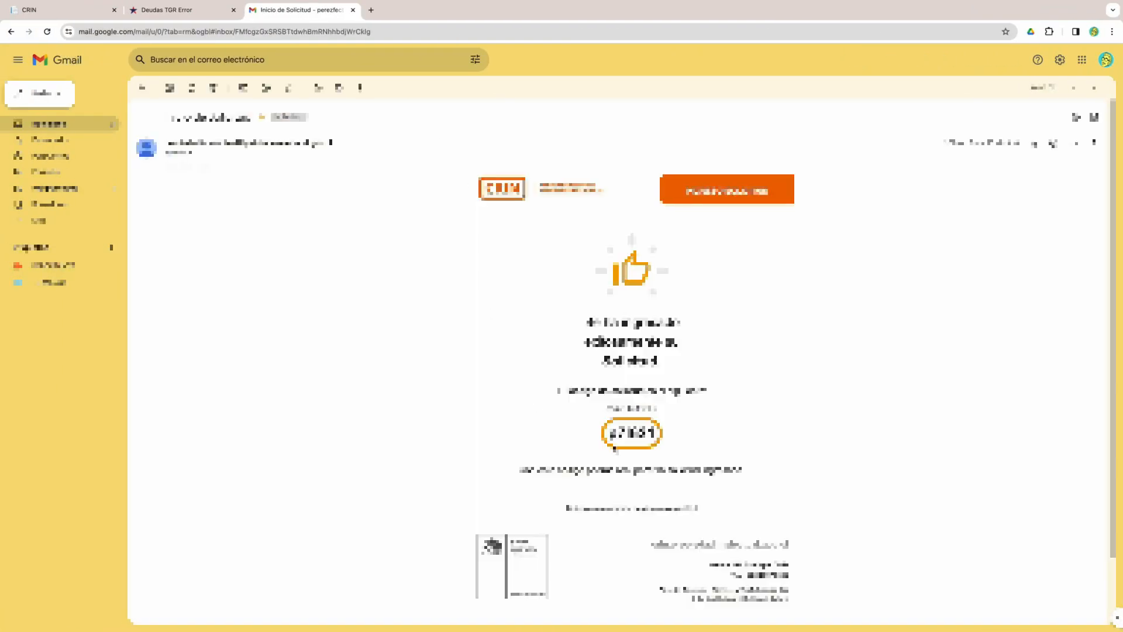
{"action": "left_click_drag", "start_coordinate": [653, 433], "coordinate": [607, 435]}
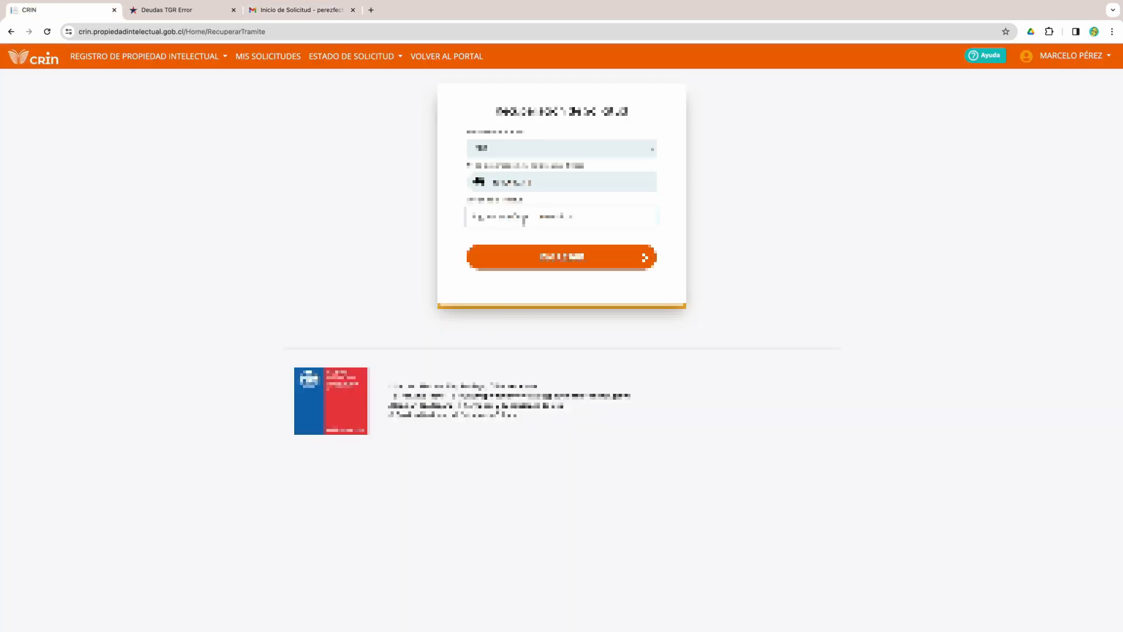
{"action": "key", "text": "ctrl+v"}
- Submit the recovery form to reach the request's payment page, now marked as already paid
{"action": "left_click", "coordinate": [579, 255]}
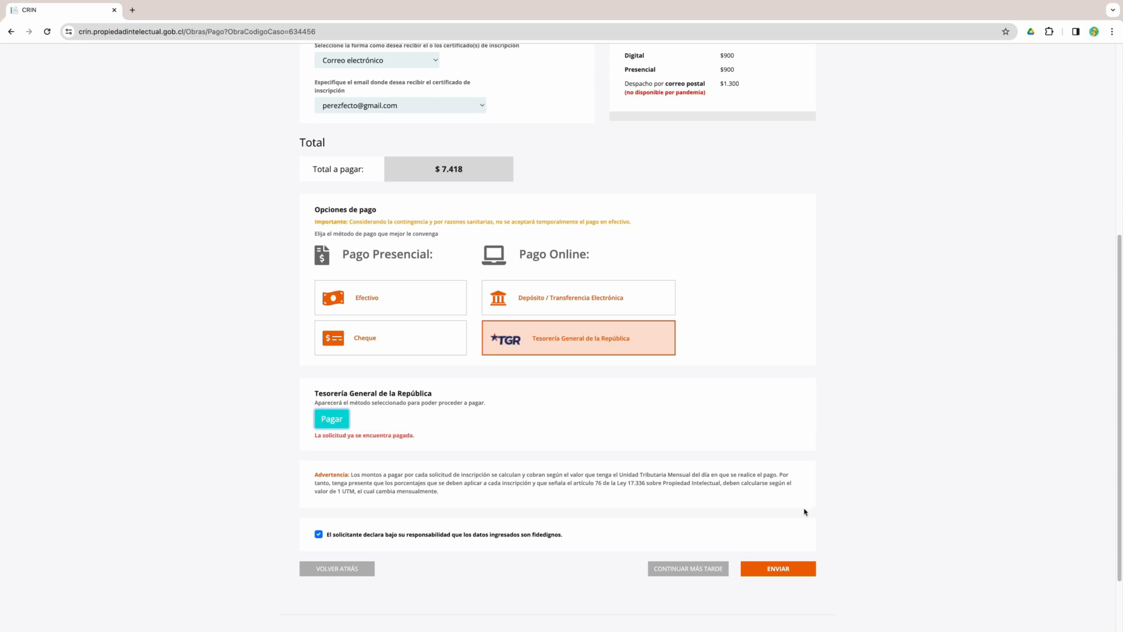
{"action": "left_click", "coordinate": [768, 570]}
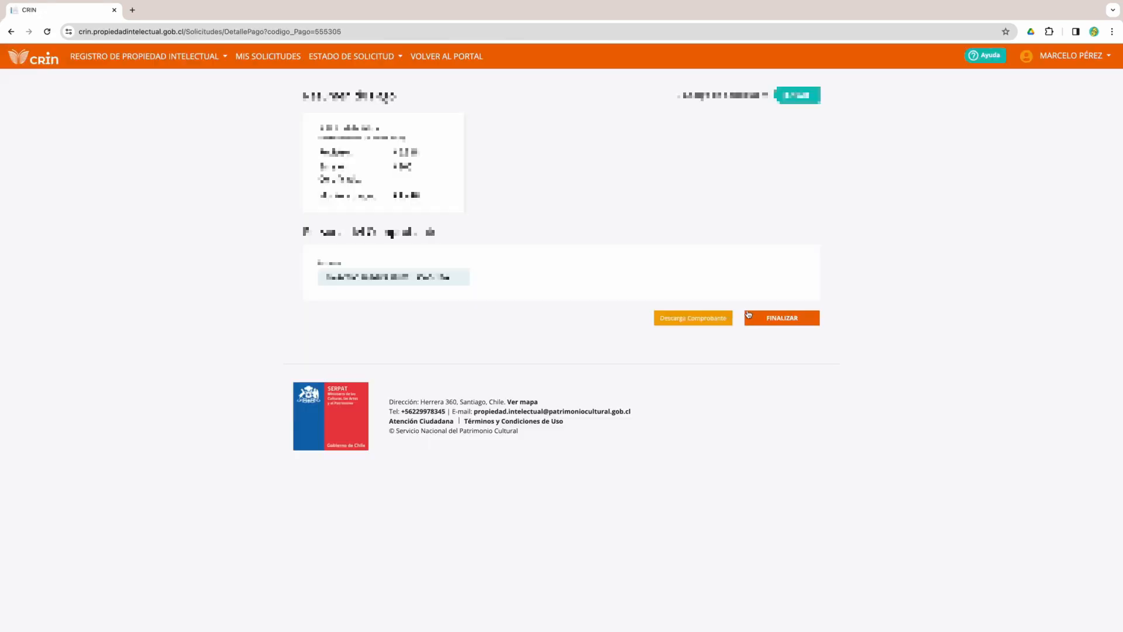
{"action": "left_click", "coordinate": [707, 319]}
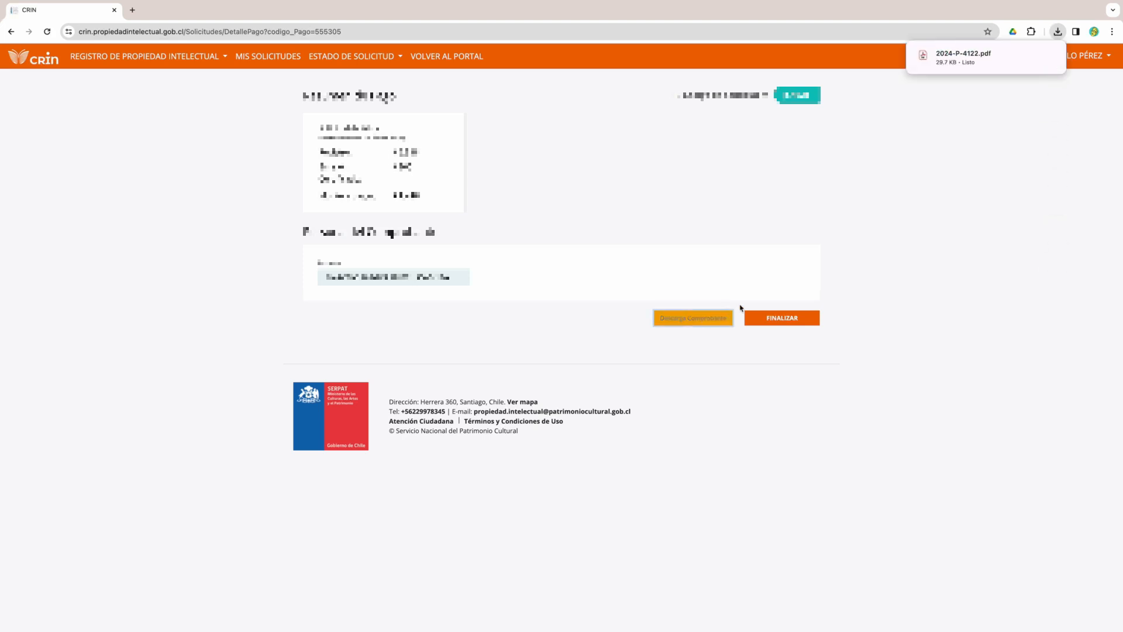
{"action": "left_click", "coordinate": [947, 57]}
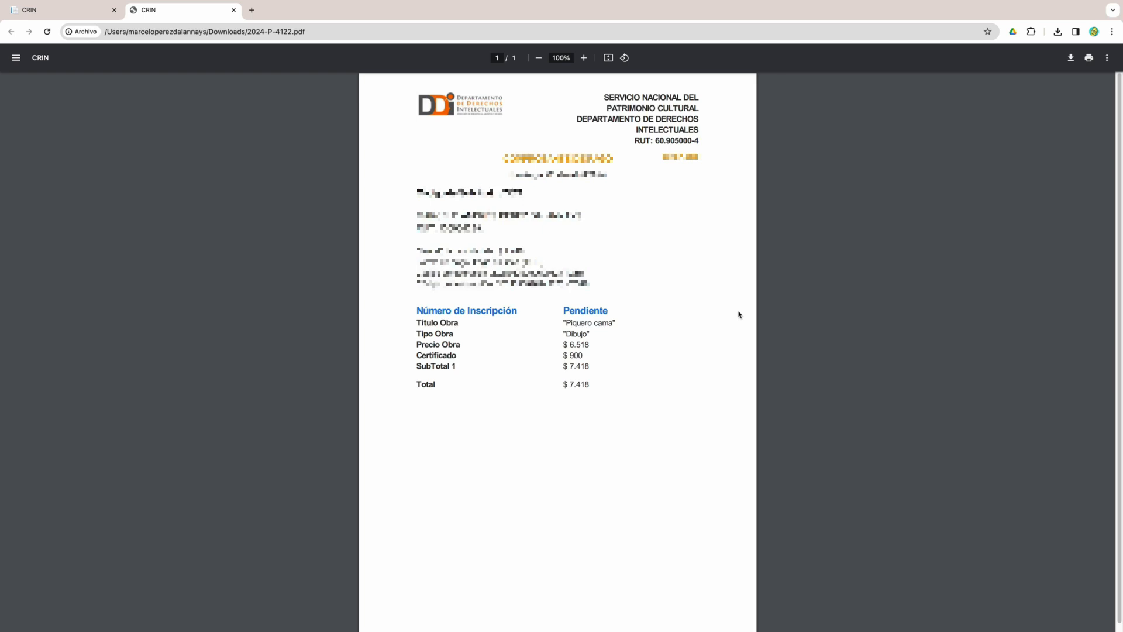
{"action": "left_click", "coordinate": [92, 15]}
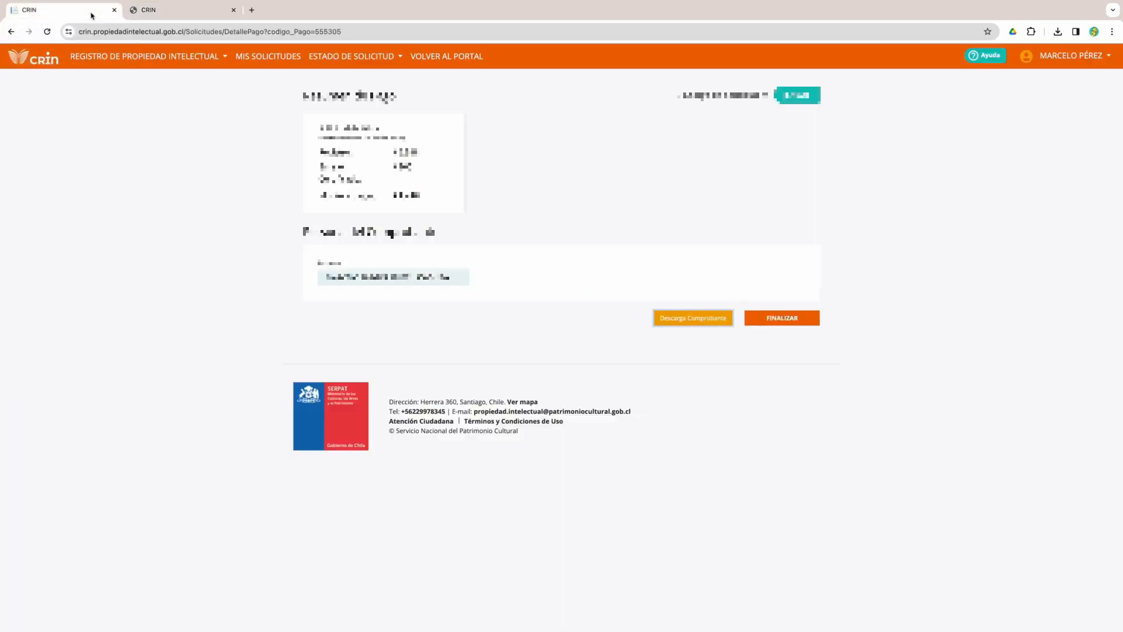
{"action": "left_click", "coordinate": [790, 319]}
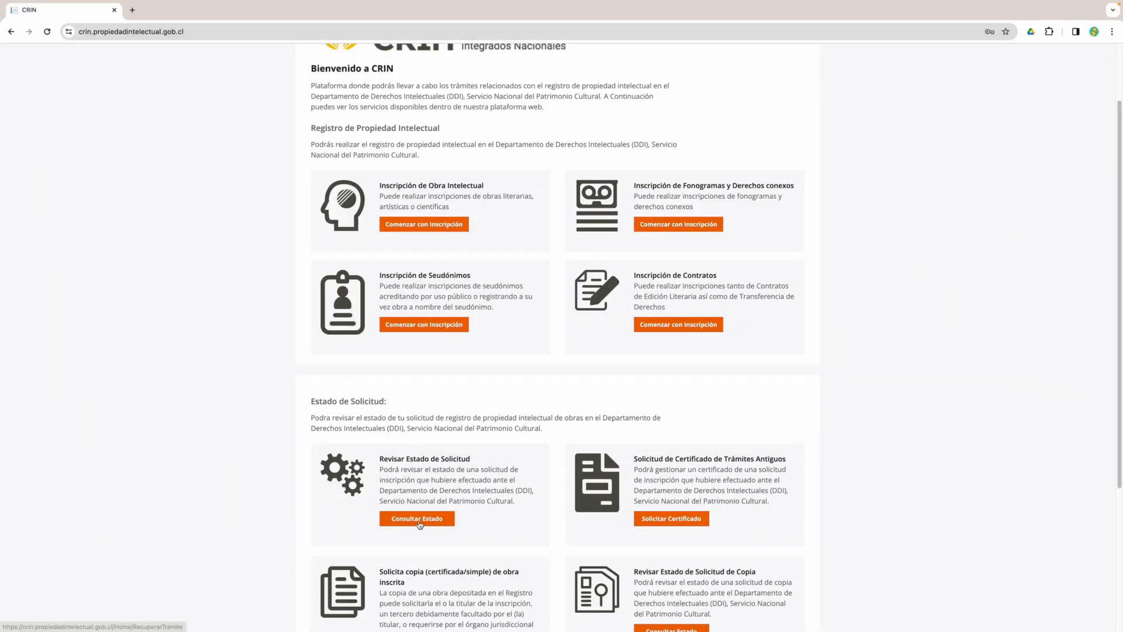
- Look up the request status using the saved RUT identification values
{"action": "left_click", "coordinate": [420, 523]}
{"action": "left_click", "coordinate": [547, 182]}
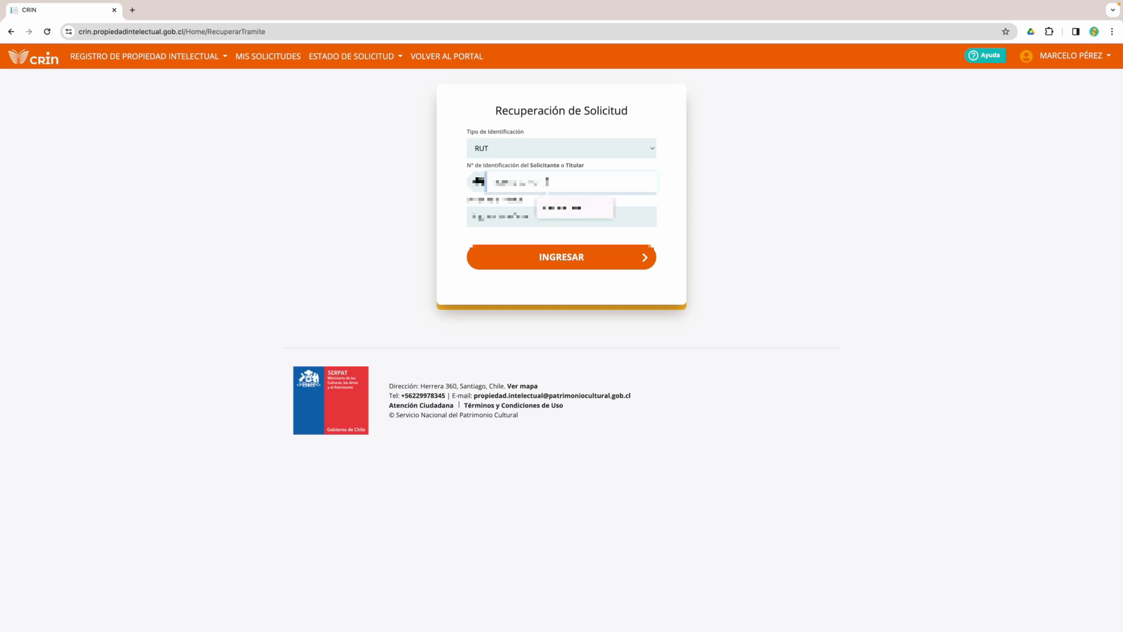
{"action": "left_click", "coordinate": [548, 210]}
{"action": "left_click", "coordinate": [539, 219]}
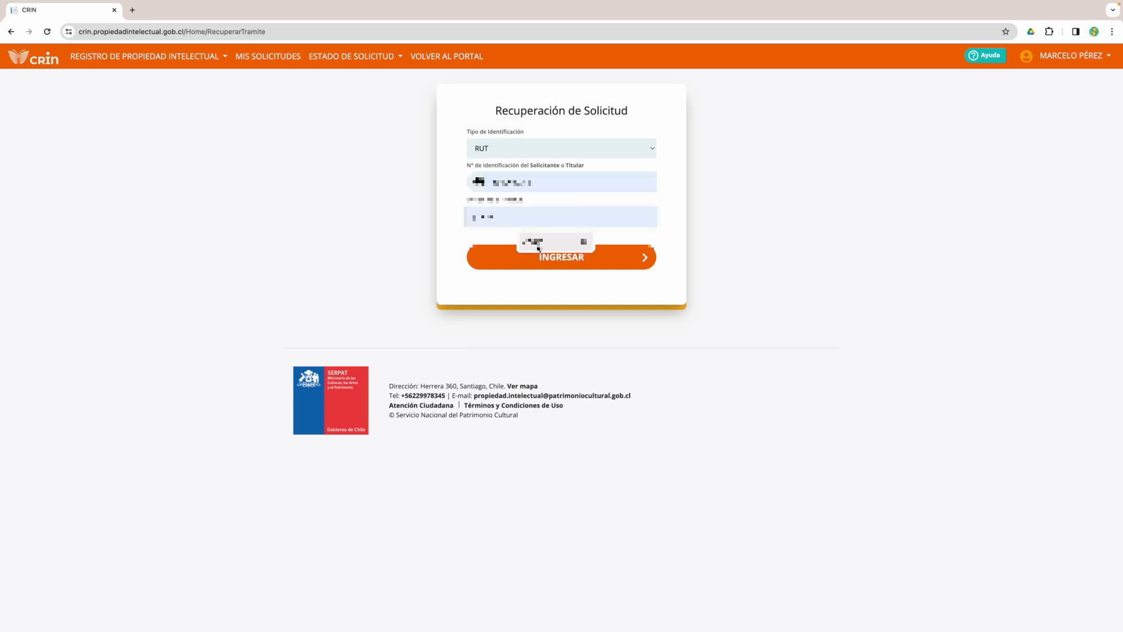
{"action": "left_click", "coordinate": [539, 248]}
{"action": "left_click", "coordinate": [550, 258]}
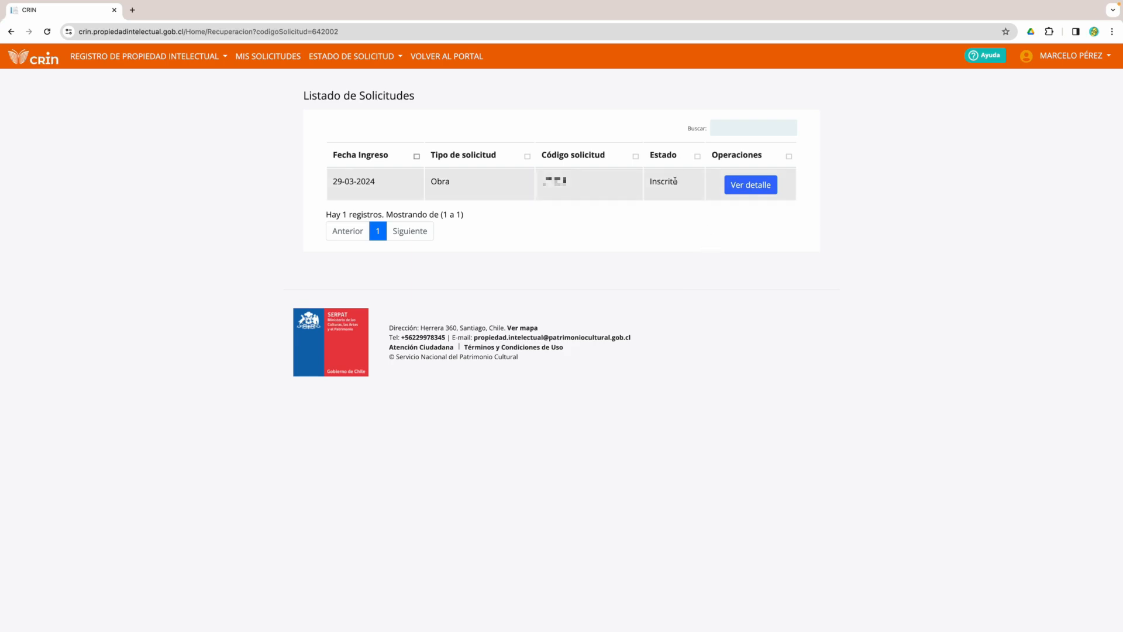
- Review the request's details, then open the first request from Mis Solicitudes, showing Inscrito
{"action": "left_click", "coordinate": [740, 187]}
{"action": "scroll", "coordinate": [859, 417], "scroll_direction": "down", "scroll_amount": 10}
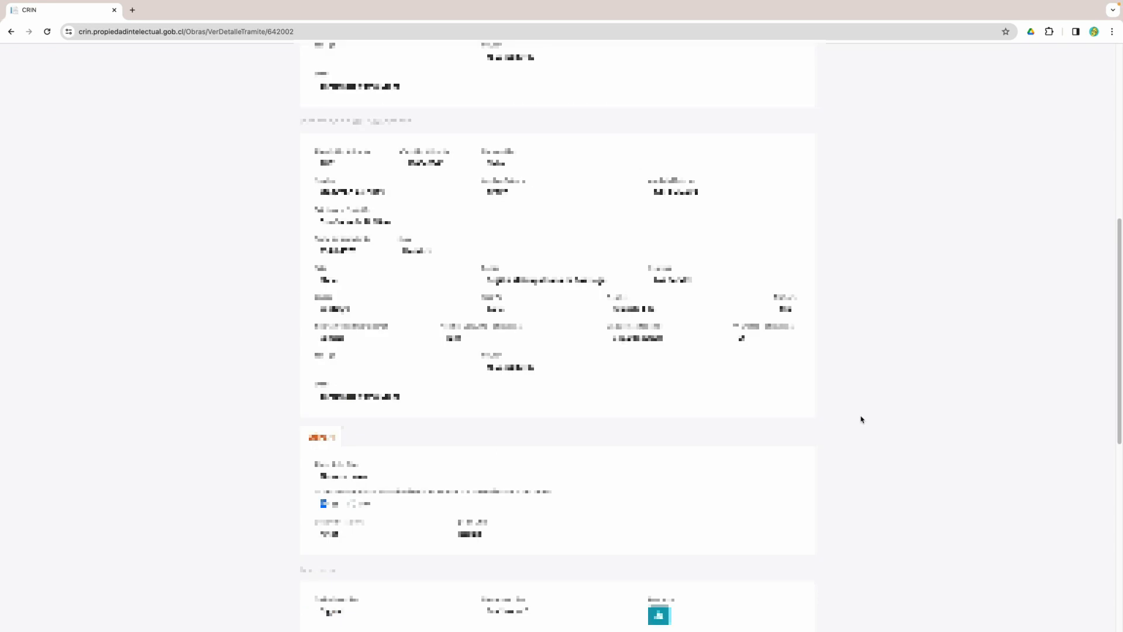
{"action": "scroll", "coordinate": [860, 420], "scroll_direction": "down", "scroll_amount": 3}
{"action": "scroll", "coordinate": [861, 422], "scroll_direction": "down", "scroll_amount": 5}
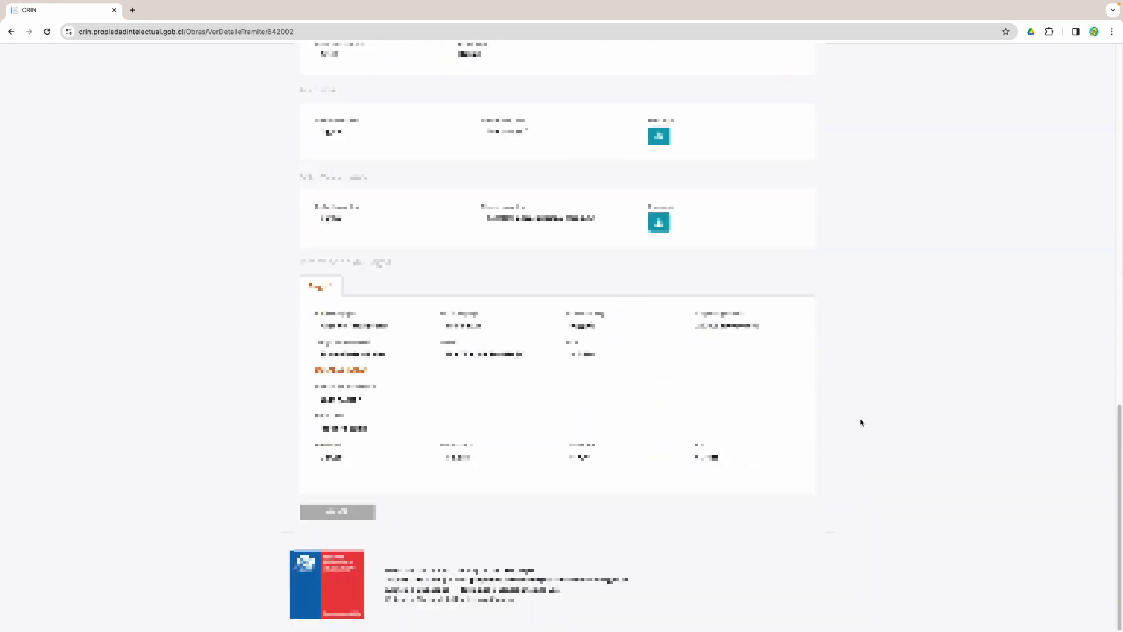
{"action": "scroll", "coordinate": [861, 422], "scroll_direction": "up", "scroll_amount": 18}
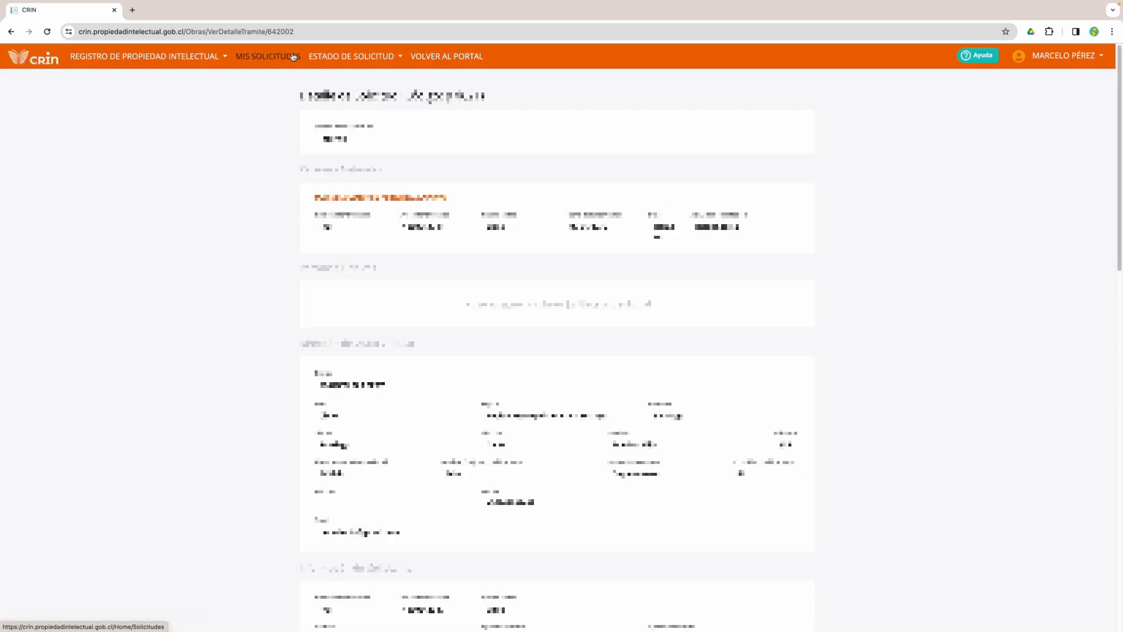
{"action": "left_click", "coordinate": [293, 56]}
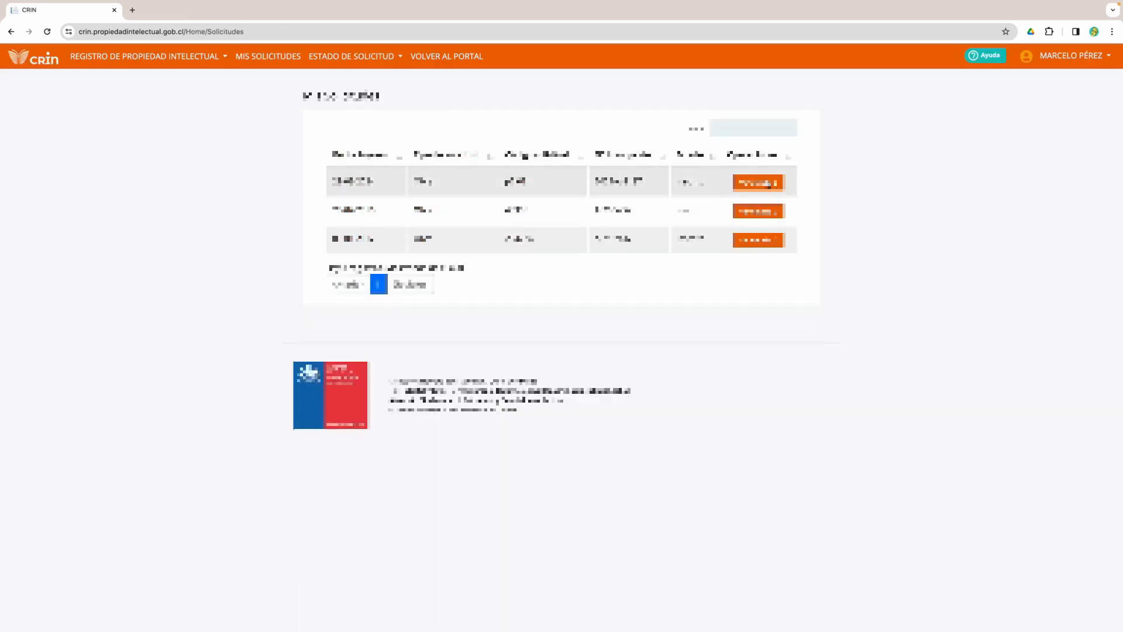
{"action": "left_click", "coordinate": [768, 185]}
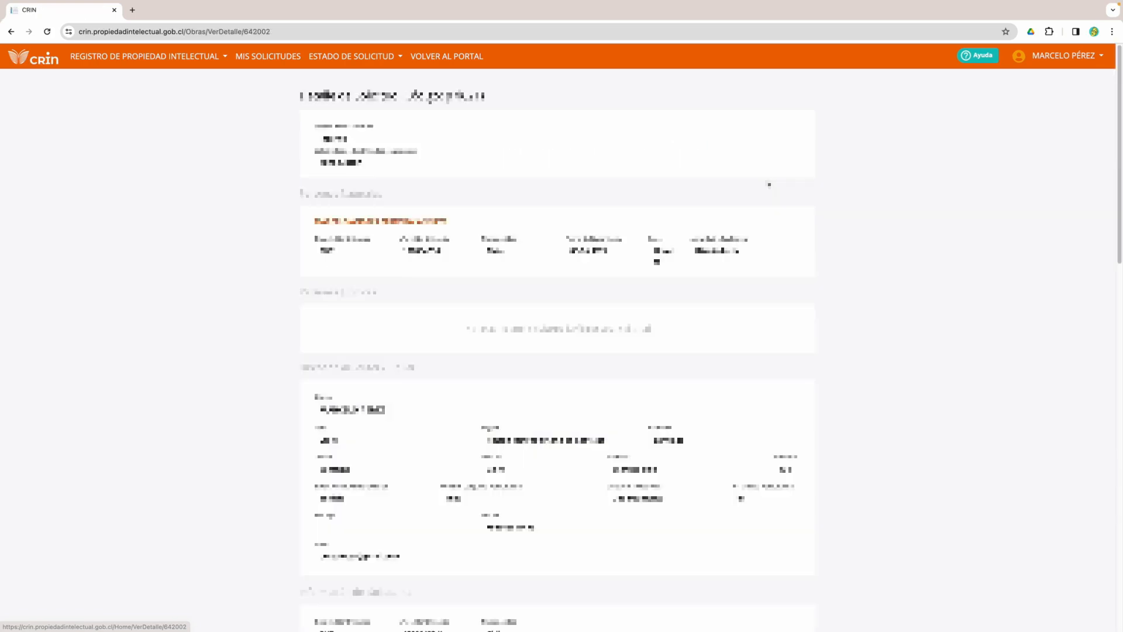